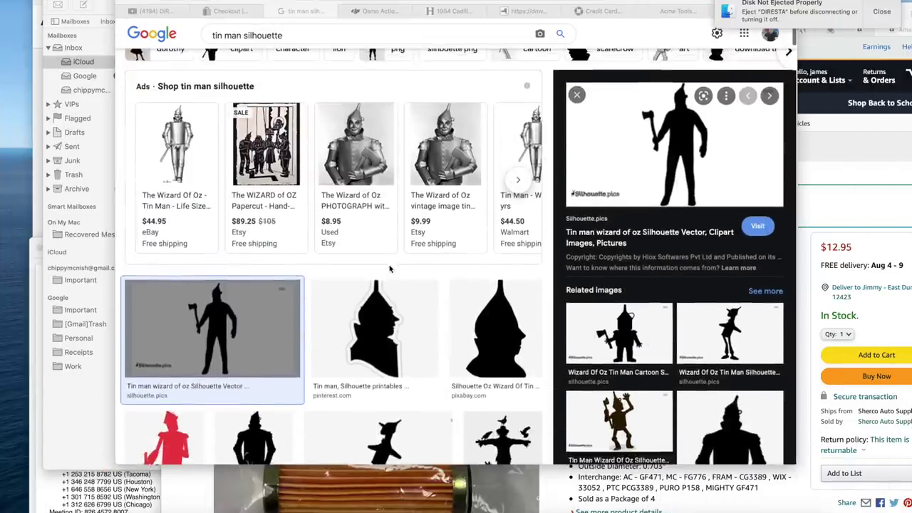
# Switch to Adobe Illustrator and create a new 27 x 27 in document from the recent presets.
pyautogui.scroll(-1, 389, 269)
pyautogui.scroll(2, 384, 285)
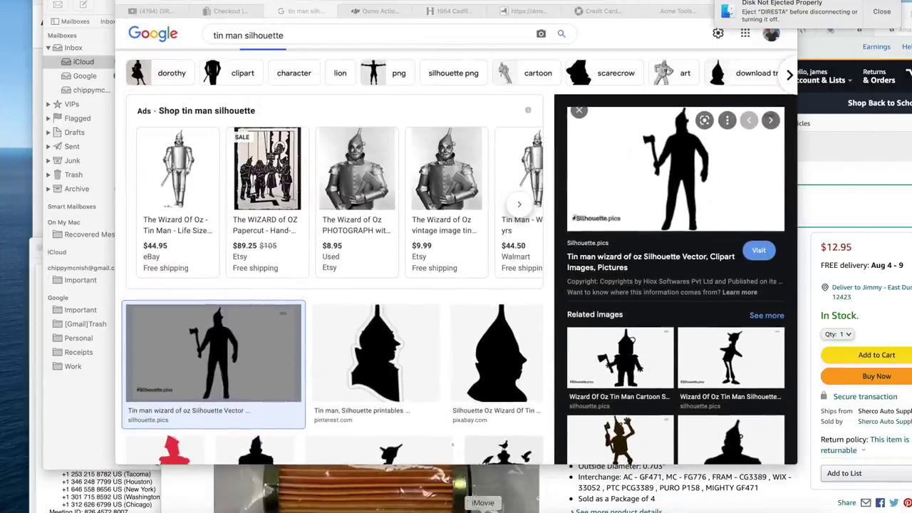
pyautogui.click(552, 512)
pyautogui.click(77, 1)
pyautogui.click(87, 4)
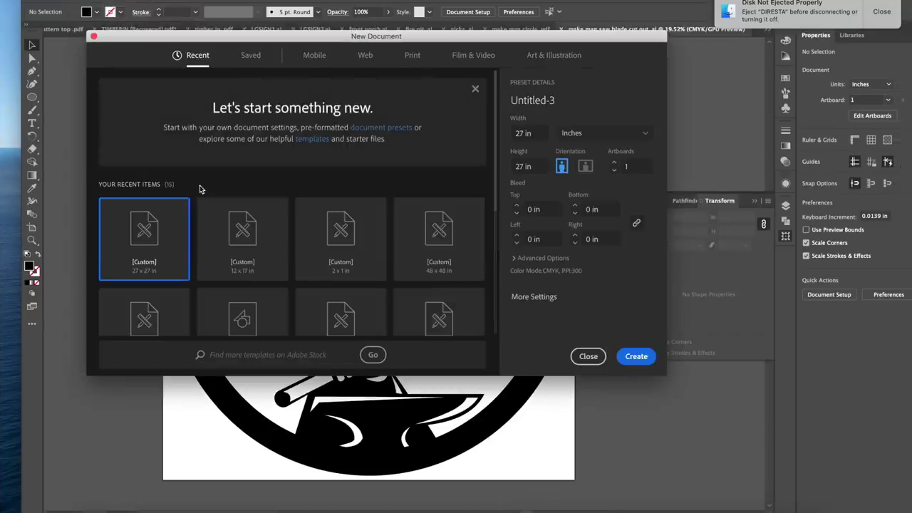
pyautogui.doubleClick(152, 241)
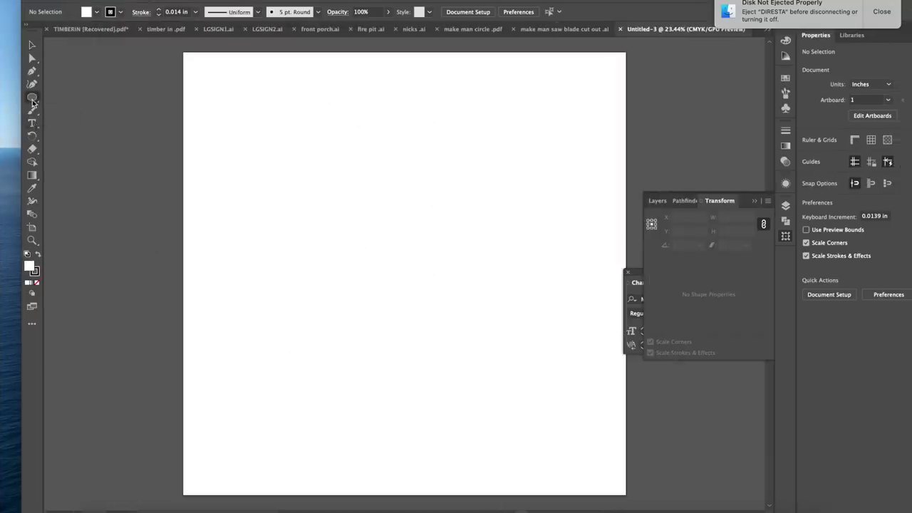
# Draw a torso rectangle about 3.87 x 6.48 in near the artboard's center and rotate it about 8°.
pyautogui.moveTo(32, 100); pyautogui.dragTo(68, 97)
pyautogui.moveTo(430, 296); pyautogui.dragTo(428, 303)
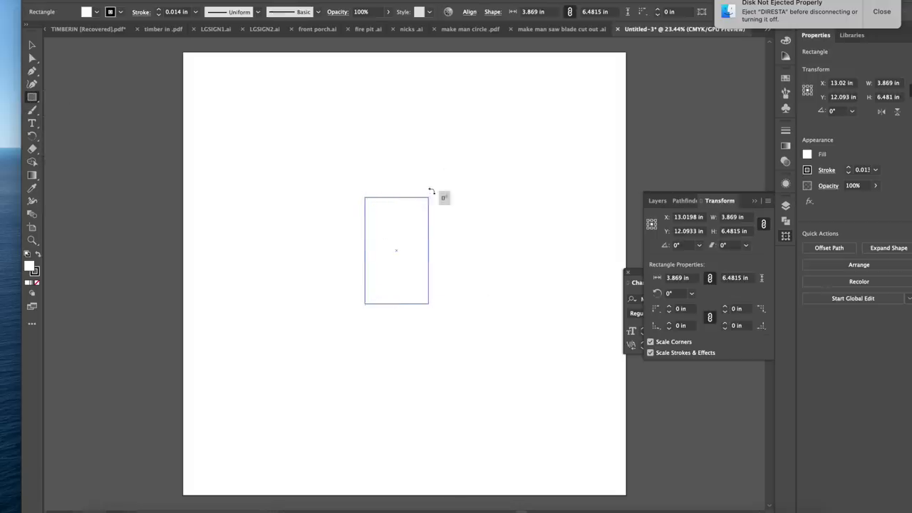
pyautogui.moveTo(431, 191); pyautogui.dragTo(424, 190)
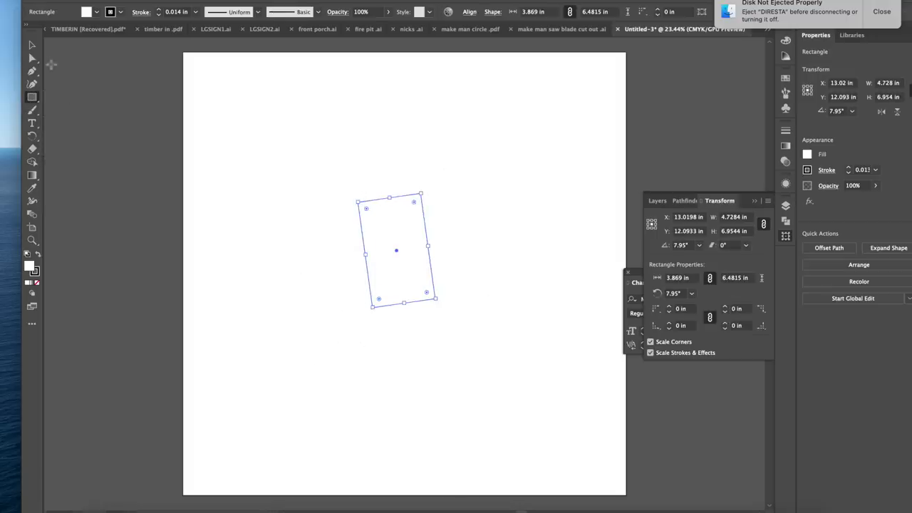
# Draw a tilted leg rectangle about 1.65 x 4.46 in below the torso and add a copy rotated to about 21.5° as the second leg.
pyautogui.moveTo(379, 373); pyautogui.dragTo(373, 378)
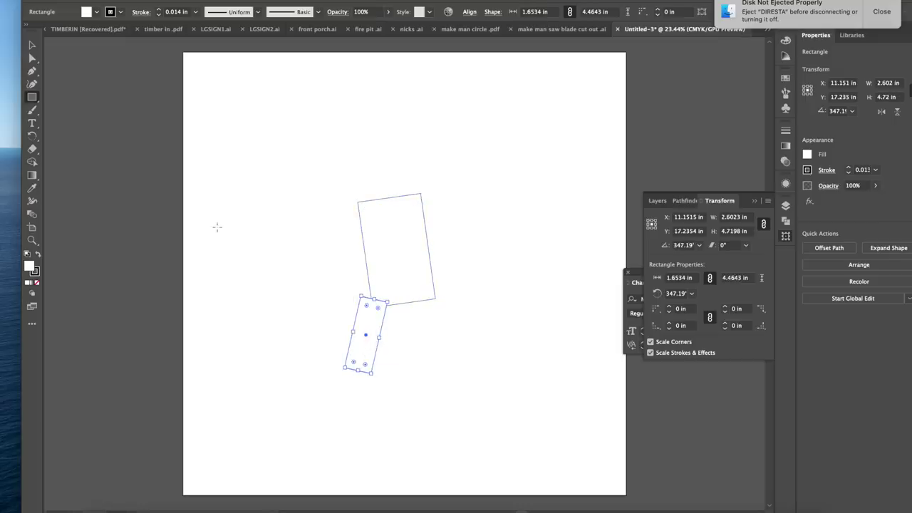
pyautogui.press('v')
pyautogui.moveTo(373, 397); pyautogui.dragTo(368, 335)
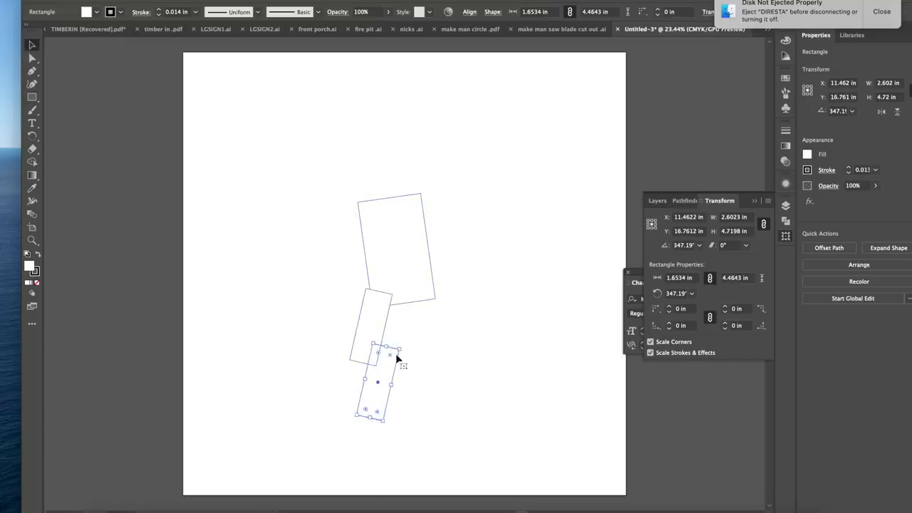
pyautogui.moveTo(382, 337); pyautogui.dragTo(434, 346)
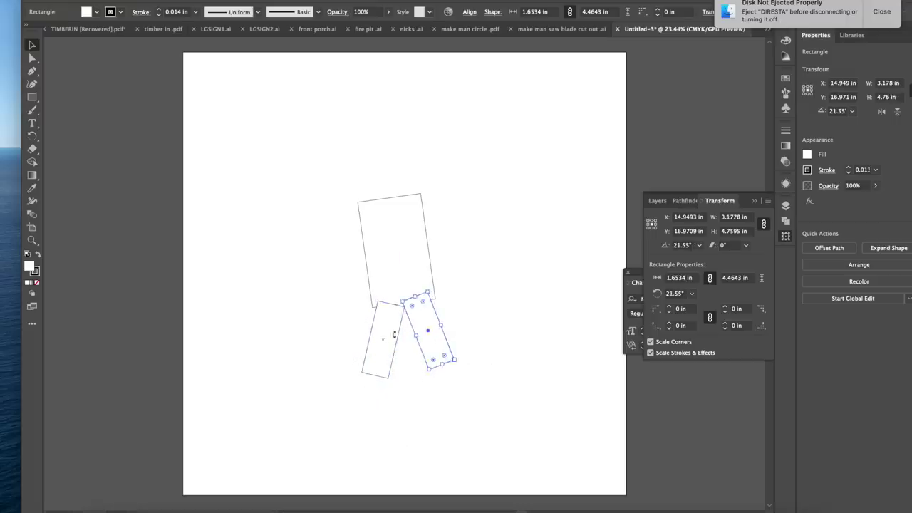
pyautogui.click(394, 334)
pyautogui.moveTo(377, 375); pyautogui.dragTo(377, 376)
pyautogui.click(458, 383)
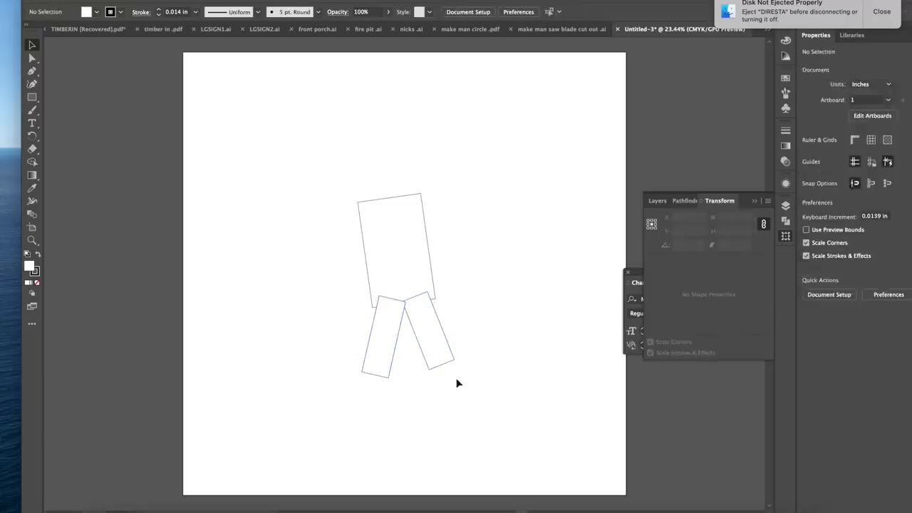
# Draw an upright ellipse for the head and place it on the torso's upper edge.
pyautogui.click(32, 97)
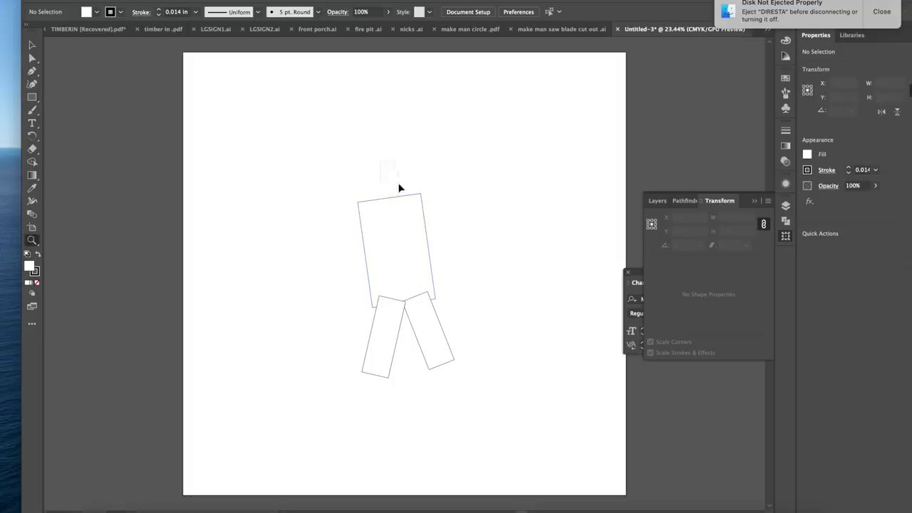
pyautogui.moveTo(34, 102); pyautogui.dragTo(68, 123)
pyautogui.moveTo(408, 209)
pyautogui.mouseDown()
pyautogui.moveTo(415, 202)
pyautogui.moveTo(395, 186)
pyautogui.mouseUp()
pyautogui.press('v')
pyautogui.moveTo(409, 153); pyautogui.dragTo(414, 149)
# Draw a rectangle about 3.74 x 3.41 in above the head, remove one corner point and reshape it into a triangular hat.
pyautogui.moveTo(33, 102)
pyautogui.mouseDown()
pyautogui.moveTo(57, 108)
pyautogui.moveTo(64, 96)
pyautogui.mouseUp()
pyautogui.moveTo(358, 100); pyautogui.dragTo(421, 158)
pyautogui.click(32, 58)
pyautogui.click(321, 116)
pyautogui.click(358, 102)
pyautogui.click(32, 72)
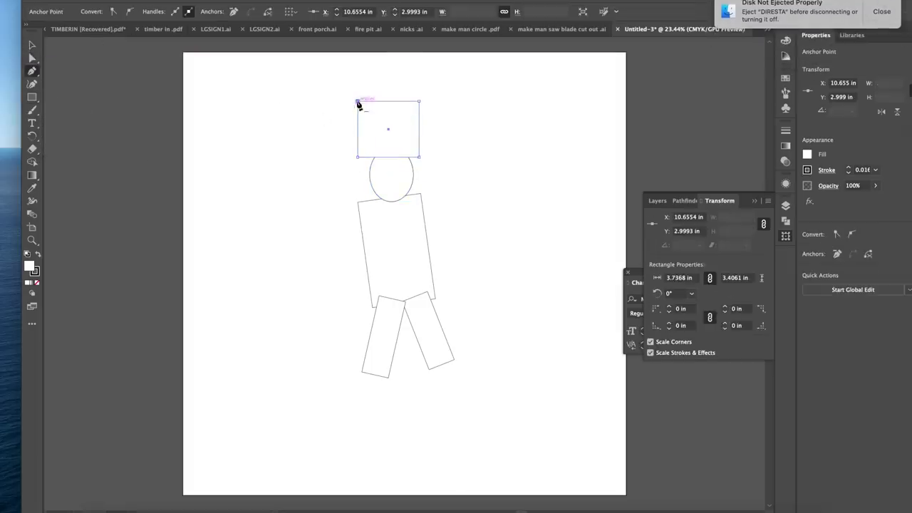
pyautogui.click(357, 101)
pyautogui.press('a')
pyautogui.moveTo(357, 157); pyautogui.dragTo(414, 161)
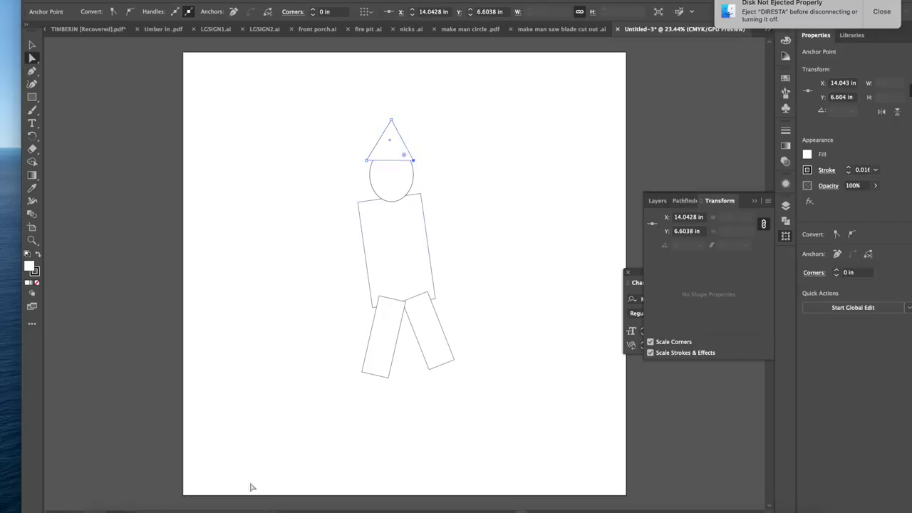
# Bring the tin man silhouette screenshot from the browser's image results into the Untitled-3 drawing.
pyautogui.click(431, 511)
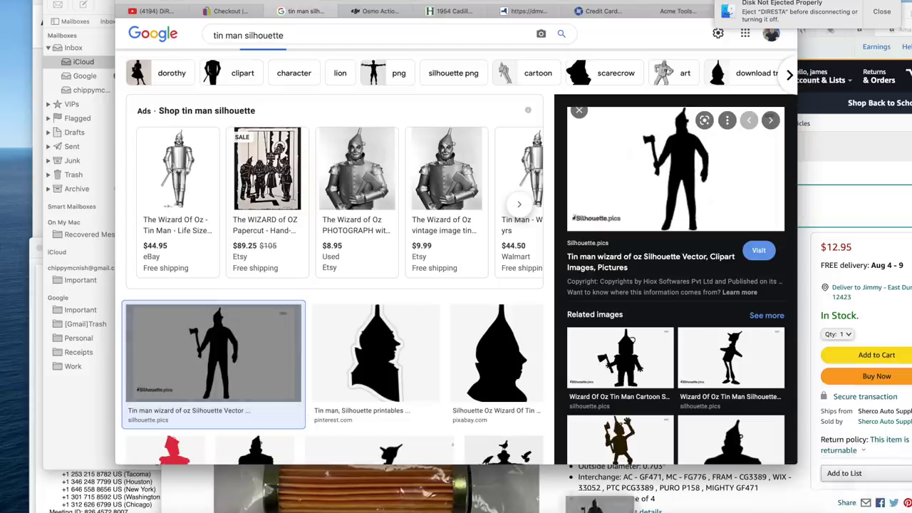
pyautogui.hotkey('ctrl', 'Right')
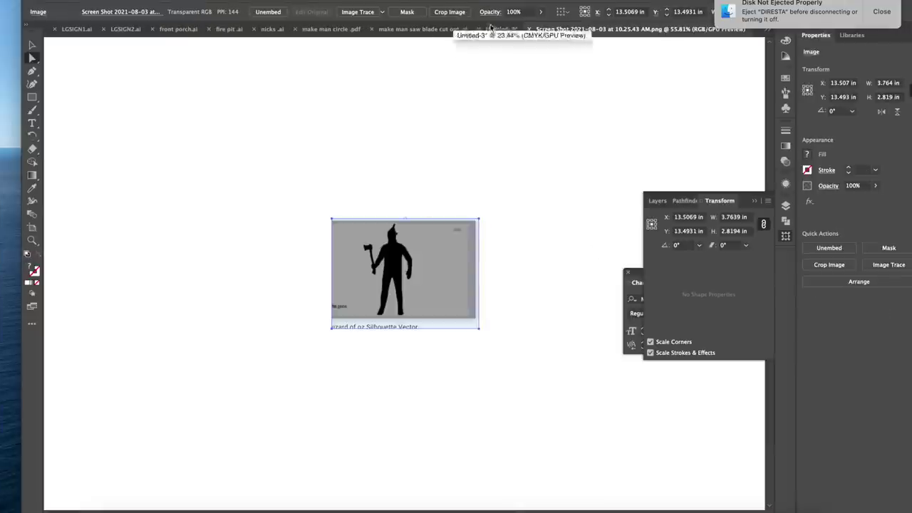
pyautogui.click(493, 31)
pyautogui.press('super+v')
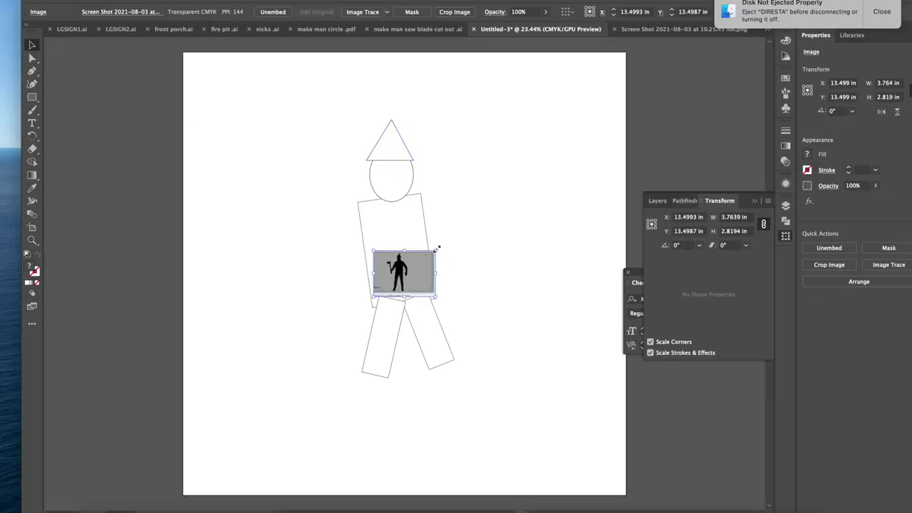
# Enlarge the pasted silhouette image to about 22.55 x 16.89 in.
pyautogui.moveTo(436, 250); pyautogui.dragTo(549, 154)
pyautogui.click(552, 154)
pyautogui.moveTo(543, 196); pyautogui.dragTo(344, 202)
pyautogui.click(372, 274)
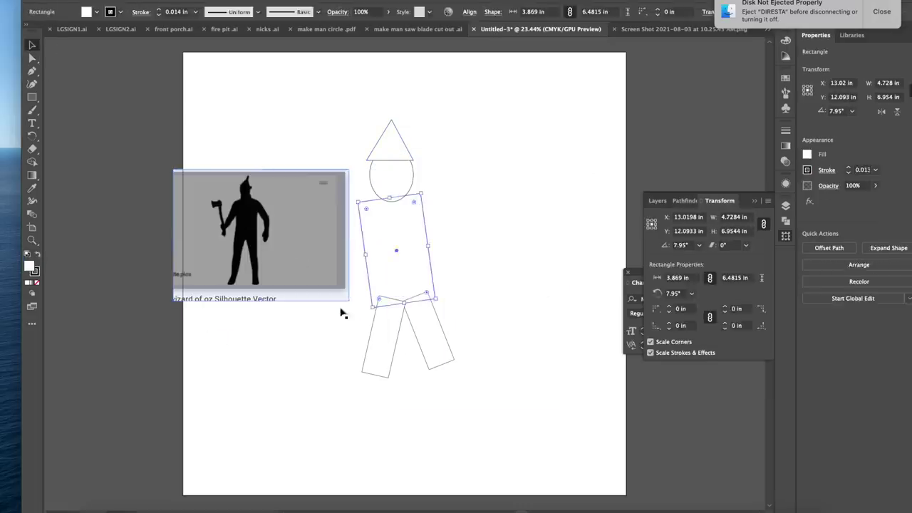
pyautogui.click(341, 295)
pyautogui.moveTo(349, 300); pyautogui.dragTo(544, 447)
pyautogui.scroll(-4, 544, 447)
pyautogui.scroll(3, 449, 258)
# Send the silhouette image backward and move it off to the side of the figure.
pyautogui.rightClick(450, 258)
pyautogui.moveTo(493, 354)
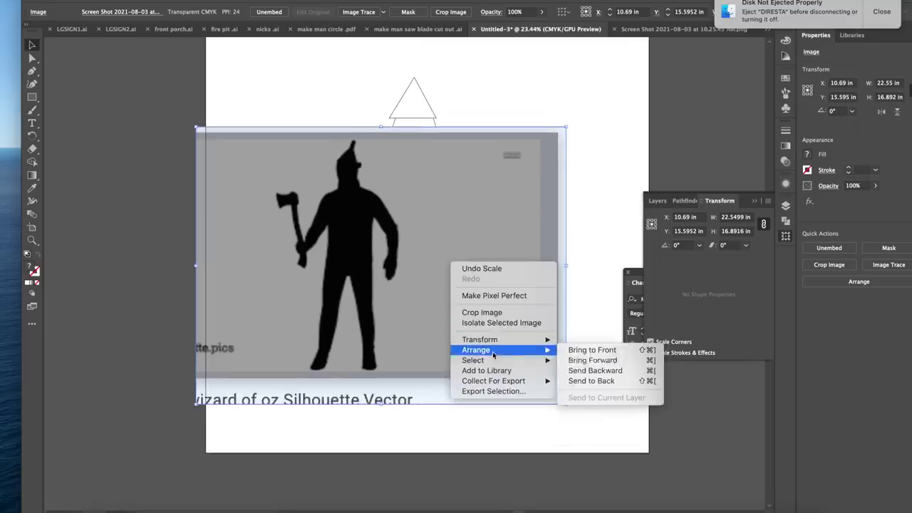
pyautogui.click(595, 370)
pyautogui.moveTo(446, 168); pyautogui.dragTo(300, 242)
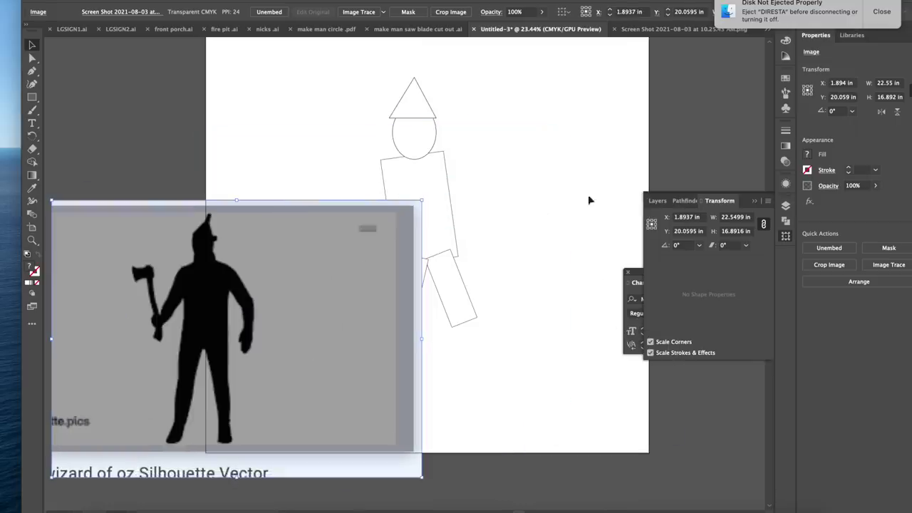
# Create a new layer, Layer 2, and transfer the hat, head, torso and leg shapes onto it.
pyautogui.click(657, 200)
pyautogui.click(768, 200)
pyautogui.click(784, 206)
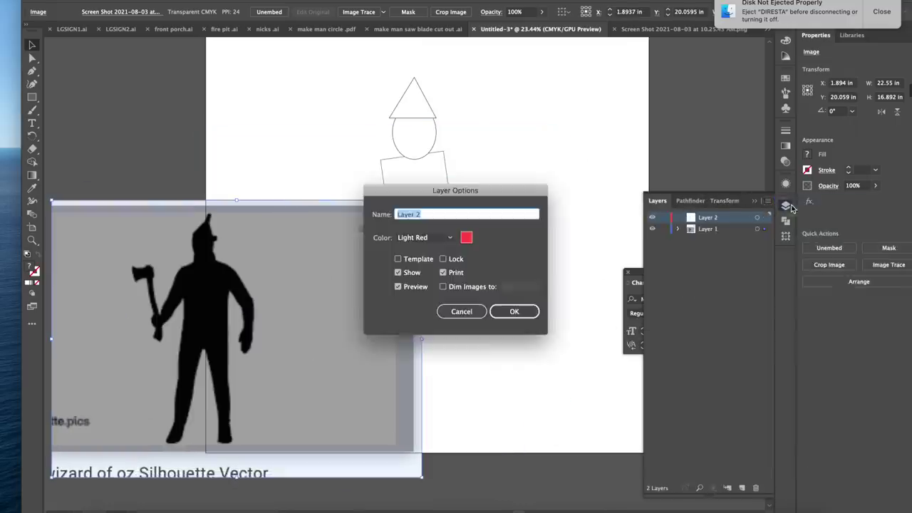
pyautogui.click(518, 312)
pyautogui.moveTo(252, 216); pyautogui.dragTo(157, 209)
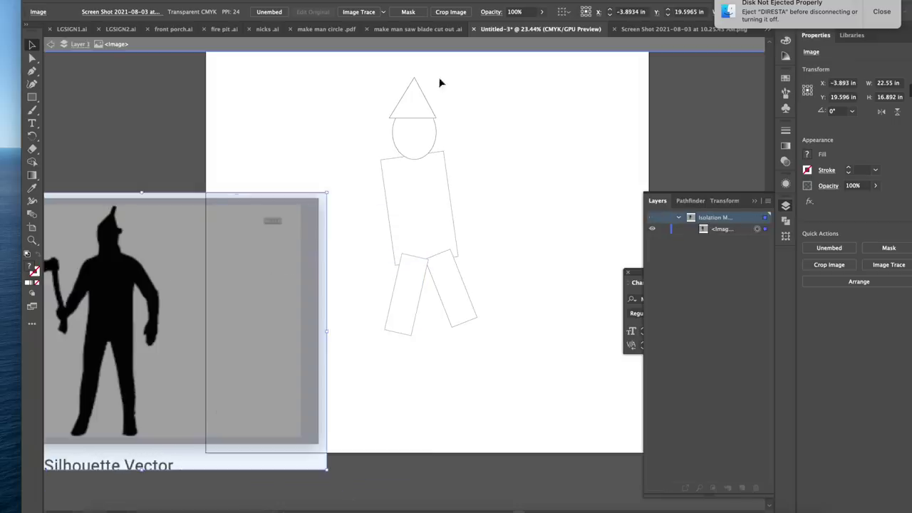
pyautogui.click(548, 193)
pyautogui.moveTo(429, 330); pyautogui.dragTo(542, 107)
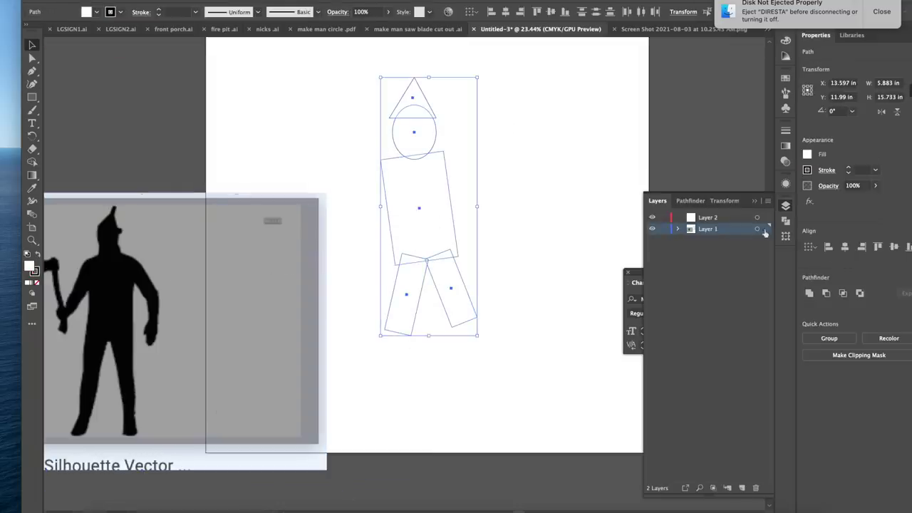
pyautogui.moveTo(765, 229); pyautogui.dragTo(765, 217)
# Move the silhouette image behind the figure shapes and lock Layer 1.
pyautogui.moveTo(279, 290); pyautogui.dragTo(556, 233)
pyautogui.click(663, 228)
# Scale all figure shapes down to about 3.17 x 8.47 in and position them over the silhouette's body.
pyautogui.scroll(5, 402, 207)
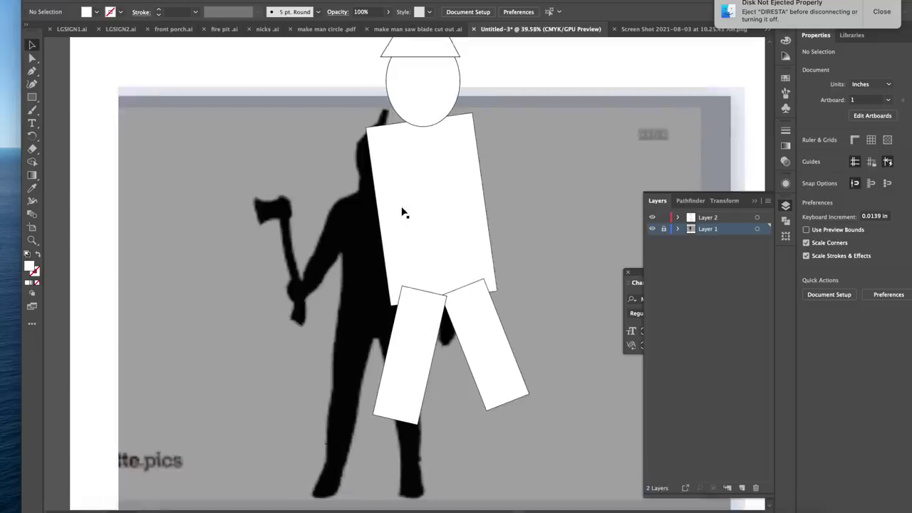
pyautogui.scroll(-2, 403, 213)
pyautogui.click(447, 273)
pyautogui.hotkey('ctrl', 'a')
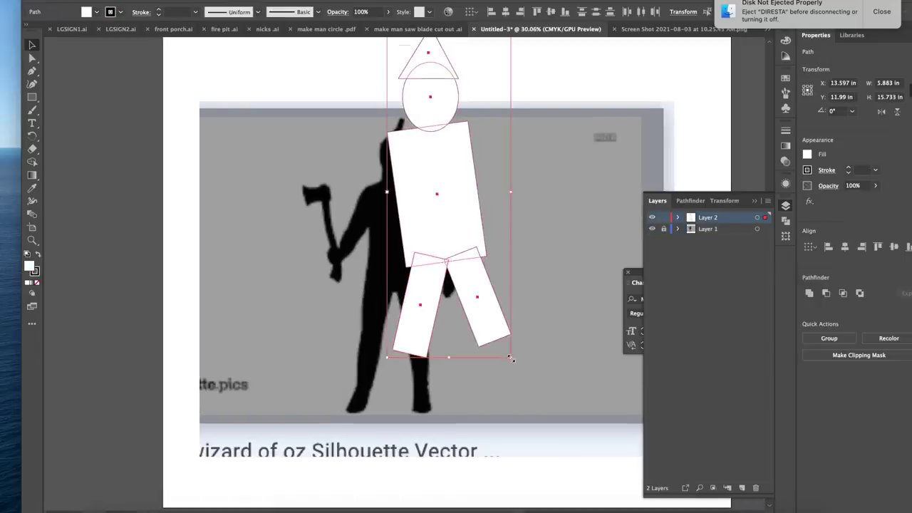
pyautogui.moveTo(438, 191); pyautogui.dragTo(409, 257)
# Set the hat triangle and head ellipse aside in the empty area beside the silhouette.
pyautogui.scroll(4, 411, 253)
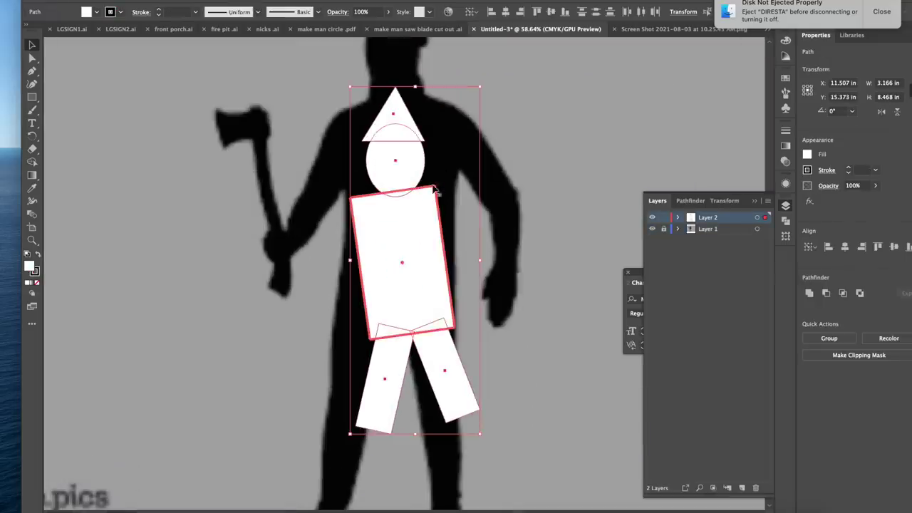
pyautogui.click(376, 111)
pyautogui.moveTo(392, 116); pyautogui.dragTo(607, 95)
pyautogui.moveTo(396, 163); pyautogui.dragTo(598, 176)
# Rotate, move and enlarge the torso rectangle and adjust its corner points to fit the silhouette's torso.
pyautogui.moveTo(409, 253); pyautogui.dragTo(423, 204)
pyautogui.moveTo(452, 134); pyautogui.dragTo(471, 146)
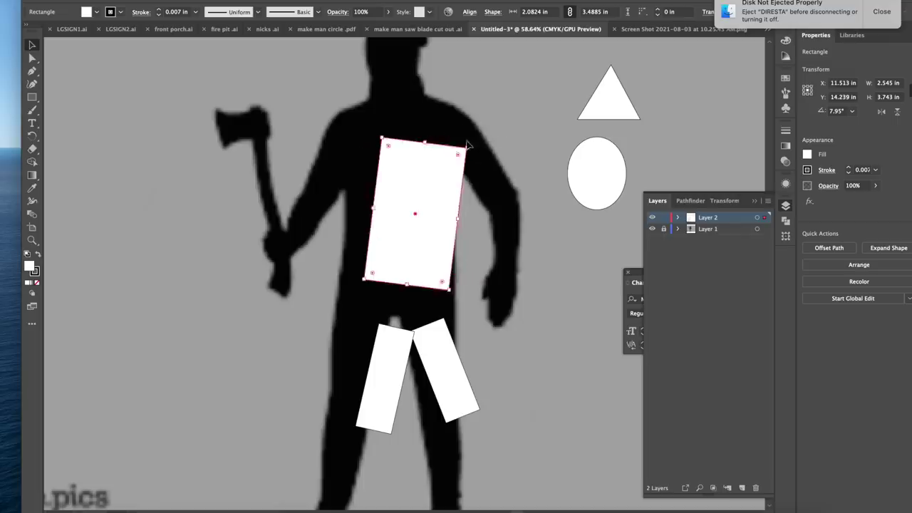
pyautogui.moveTo(433, 207); pyautogui.dragTo(404, 217)
pyautogui.moveTo(440, 161); pyautogui.dragTo(454, 114)
pyautogui.moveTo(431, 303); pyautogui.dragTo(453, 306)
pyautogui.moveTo(393, 354); pyautogui.dragTo(336, 296)
pyautogui.press('a')
pyautogui.click(176, 171)
pyautogui.moveTo(449, 301); pyautogui.dragTo(457, 299)
# Reposition the inner corners of the two leg shapes so the legs meet at the silhouette's crotch.
pyautogui.click(372, 329)
pyautogui.click(396, 316)
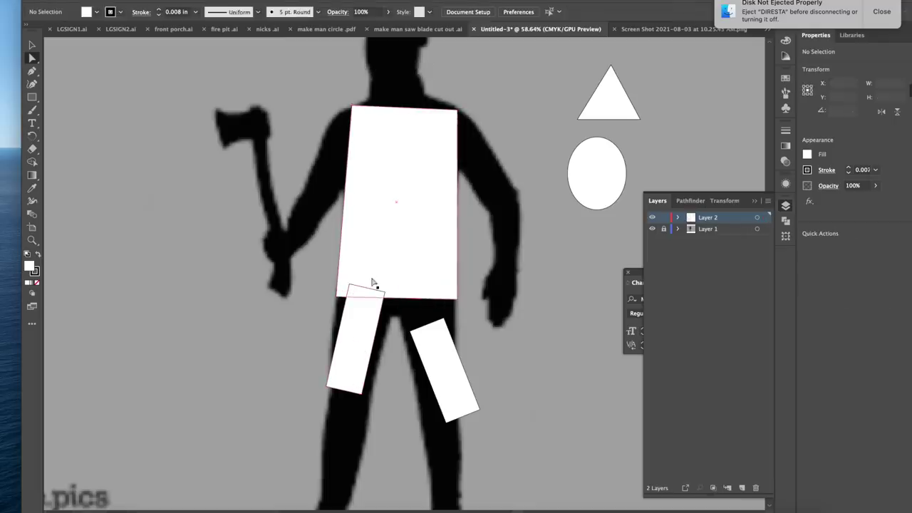
pyautogui.moveTo(385, 293); pyautogui.dragTo(401, 286)
pyautogui.moveTo(410, 331); pyautogui.dragTo(402, 316)
pyautogui.moveTo(427, 348); pyautogui.dragTo(418, 318)
pyautogui.moveTo(470, 383)
pyautogui.mouseDown()
pyautogui.moveTo(468, 396)
pyautogui.moveTo(468, 381)
pyautogui.mouseUp()
pyautogui.click(497, 385)
# Adjust the hip and knee corner points of both legs to match the silhouette's thighs.
pyautogui.moveTo(434, 289); pyautogui.dragTo(450, 289)
pyautogui.moveTo(469, 378); pyautogui.dragTo(424, 421)
pyautogui.moveTo(362, 394); pyautogui.dragTo(370, 415)
pyautogui.moveTo(327, 387); pyautogui.dragTo(326, 414)
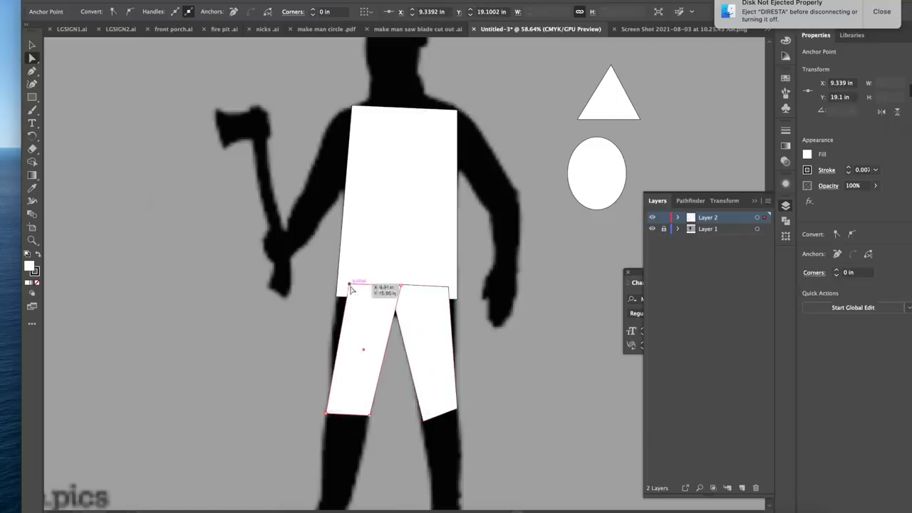
pyautogui.moveTo(349, 284); pyautogui.dragTo(348, 291)
pyautogui.moveTo(337, 296); pyautogui.dragTo(344, 286)
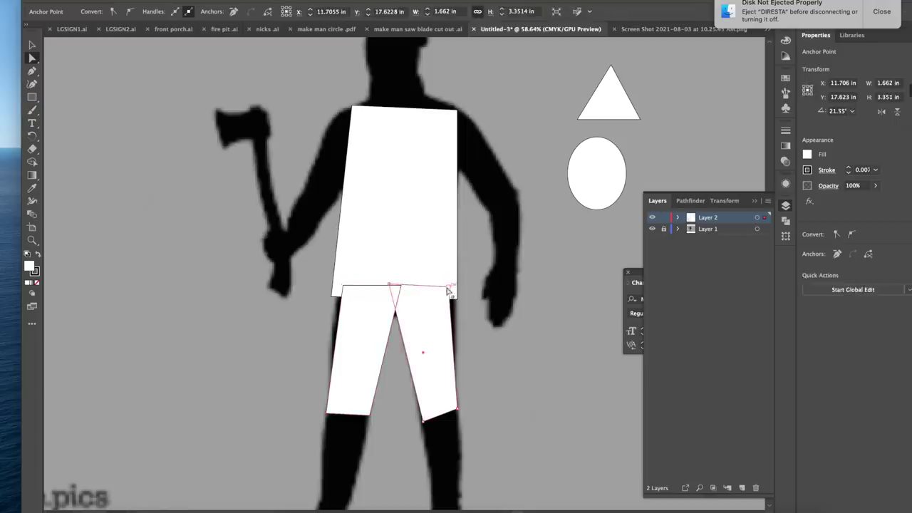
pyautogui.click(447, 286)
# Place the head ellipse and hat triangle on the silhouette's head and rotate the hat to about 345°.
pyautogui.scroll(3, 405, 147)
pyautogui.moveTo(497, 180); pyautogui.dragTo(381, 121)
pyautogui.scroll(3, 405, 112)
pyautogui.moveTo(604, 206); pyautogui.dragTo(391, 121)
pyautogui.click(33, 45)
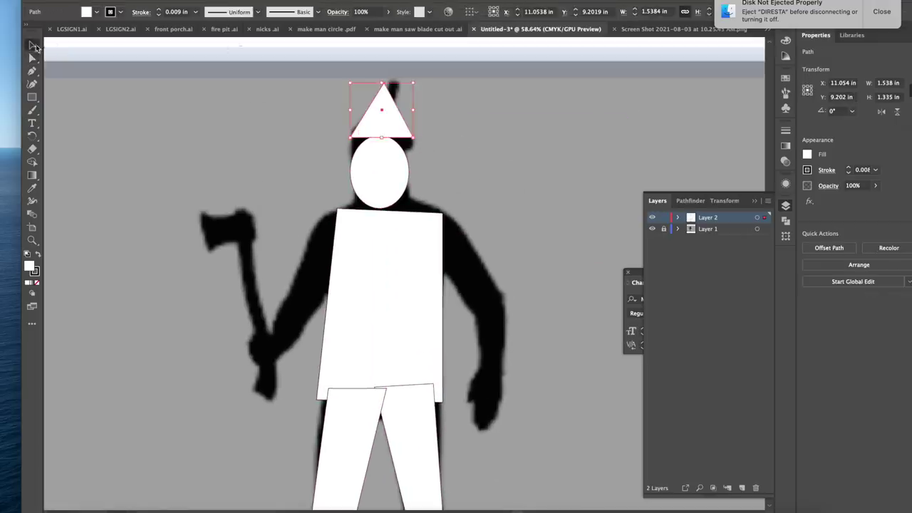
pyautogui.moveTo(424, 94); pyautogui.dragTo(421, 93)
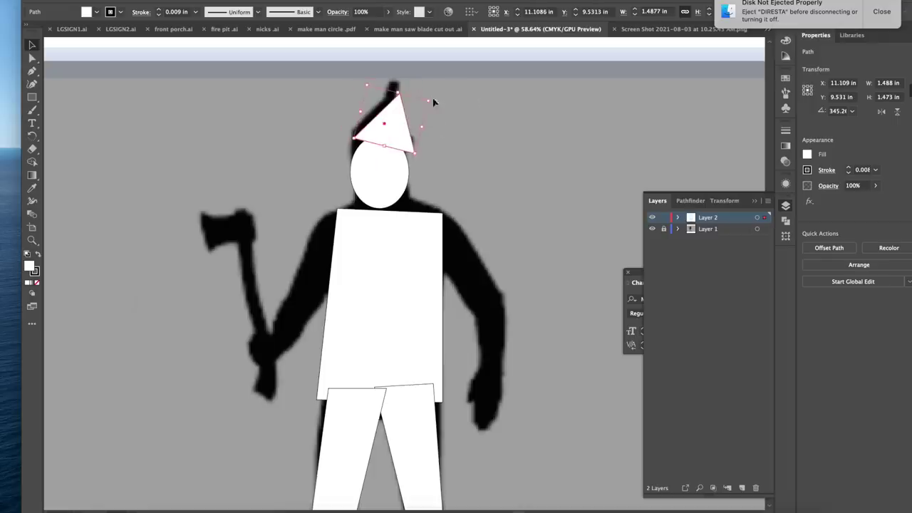
# Add two small rectangles about 0.77 x 0.20 in, placing one as the hat's tilted tip and one as its brim.
pyautogui.moveTo(32, 97); pyautogui.dragTo(74, 96)
pyautogui.moveTo(459, 153); pyautogui.dragTo(460, 154)
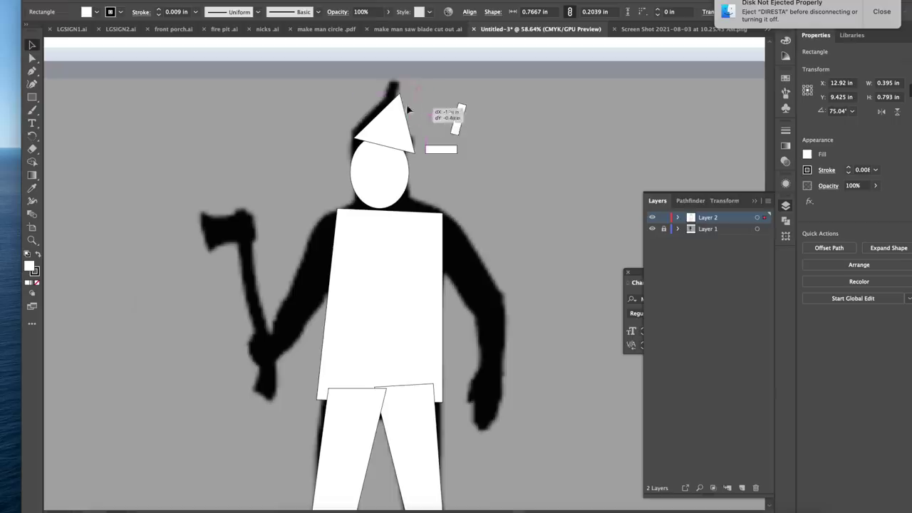
pyautogui.moveTo(408, 108); pyautogui.dragTo(403, 93)
pyautogui.moveTo(424, 152); pyautogui.dragTo(424, 152)
pyautogui.moveTo(444, 145); pyautogui.dragTo(409, 152)
# Draw a neck rectangle about 0.78 x 0.67 in between the head and torso.
pyautogui.scroll(5, 433, 153)
pyautogui.scroll(-4, 409, 152)
pyautogui.moveTo(372, 236); pyautogui.dragTo(379, 236)
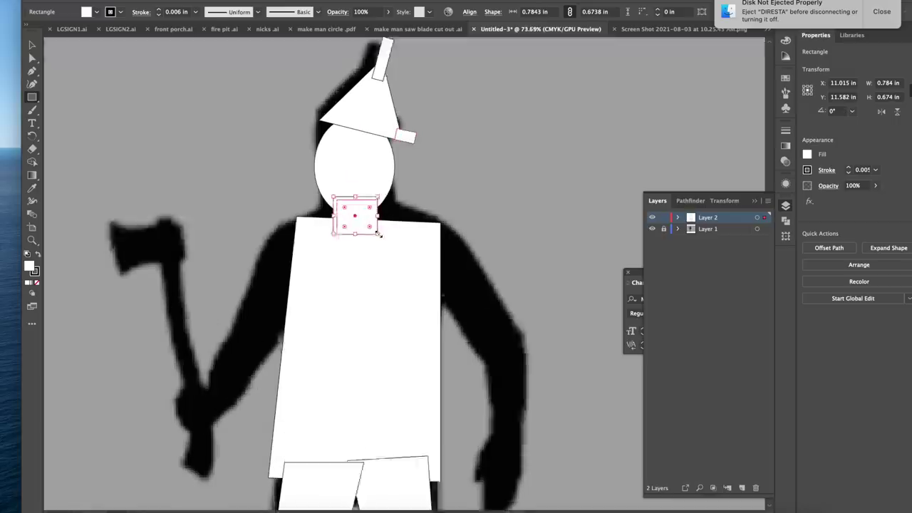
pyautogui.scroll(-4, 379, 235)
pyautogui.click(32, 47)
pyautogui.click(366, 387)
# Draw a tapered five-sided shin with a pointed knee below the axe-side thigh, following the silhouette's lower leg with the Pen tool.
pyautogui.scroll(-3, 366, 387)
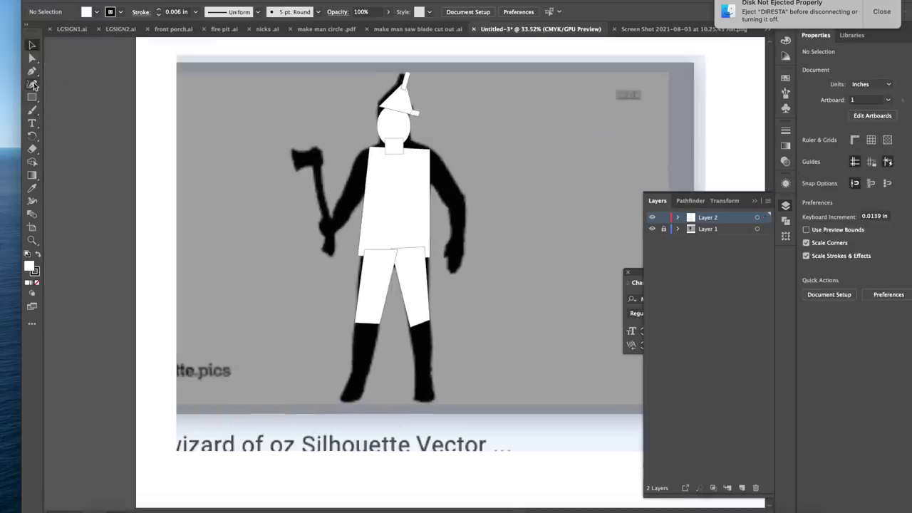
pyautogui.click(32, 71)
pyautogui.scroll(5, 397, 396)
pyautogui.moveTo(303, 241); pyautogui.dragTo(350, 238)
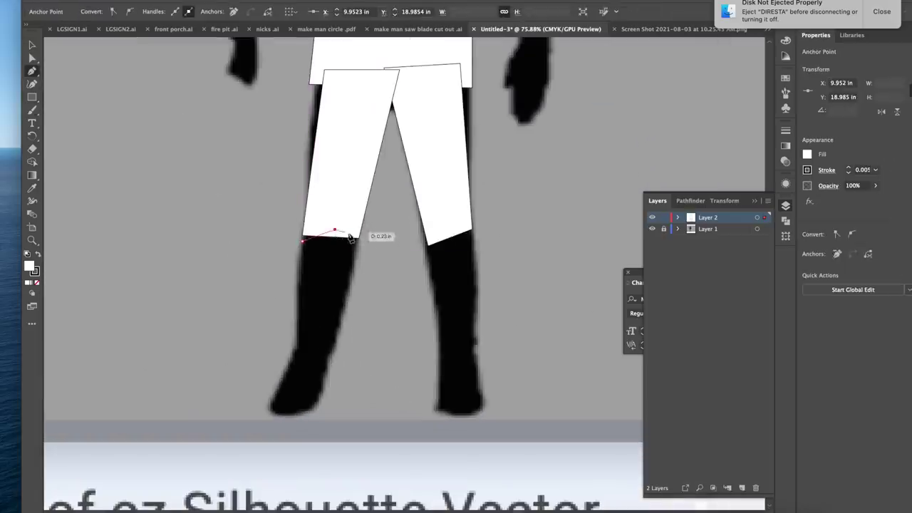
pyautogui.click(328, 357)
pyautogui.click(299, 358)
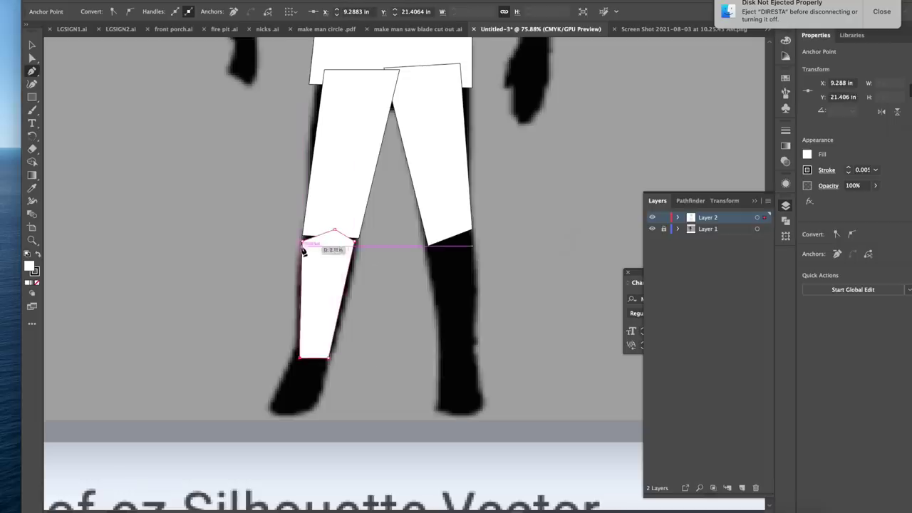
pyautogui.click(30, 45)
pyautogui.scroll(-7, 392, 254)
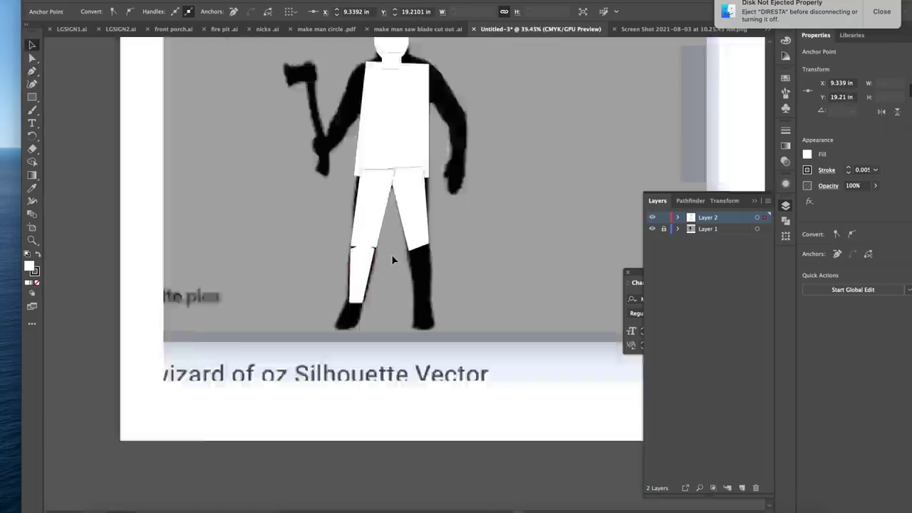
pyautogui.press('XF86MonBrightnessUp')
pyautogui.click(500, 283)
# Duplicate the shin onto the other leg, rotate it about 13° and scale it to about 1.00 x 2.67 in.
pyautogui.scroll(7, 408, 277)
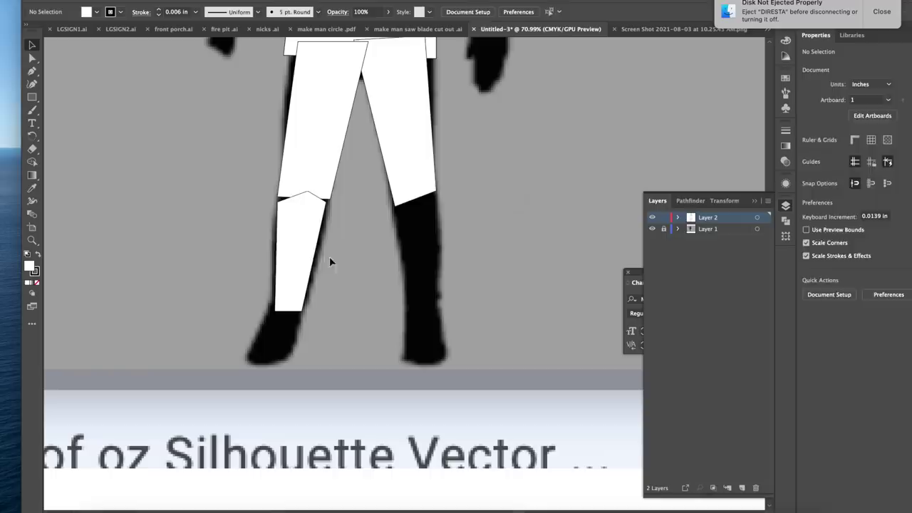
pyautogui.click(298, 247)
pyautogui.moveTo(297, 247); pyautogui.dragTo(414, 248)
pyautogui.moveTo(445, 184); pyautogui.dragTo(429, 178)
pyautogui.moveTo(419, 213); pyautogui.dragTo(428, 212)
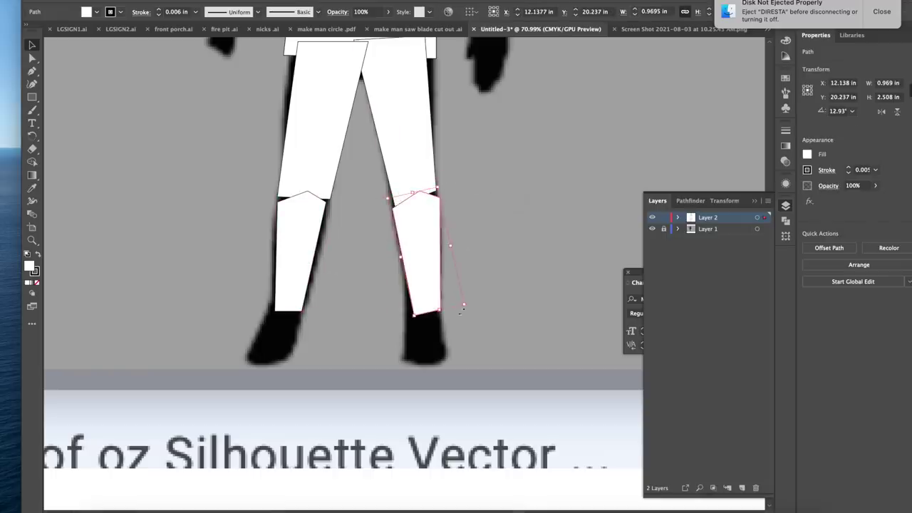
pyautogui.scroll(6, 424, 259)
pyautogui.scroll(-6, 422, 85)
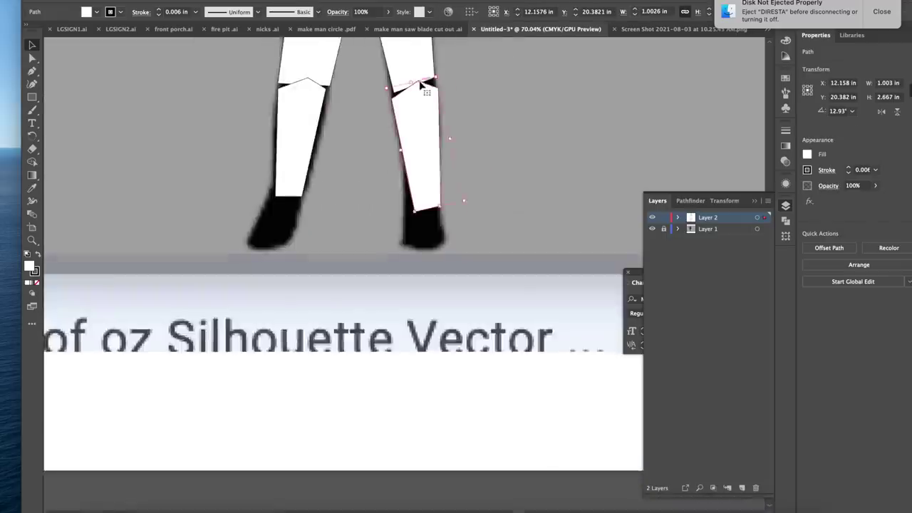
pyautogui.scroll(7, 421, 86)
pyautogui.scroll(1, 355, 203)
# Lower the inner hip corner of the axe-side thigh and reshape the knee peak of the opposite shin.
pyautogui.click(33, 60)
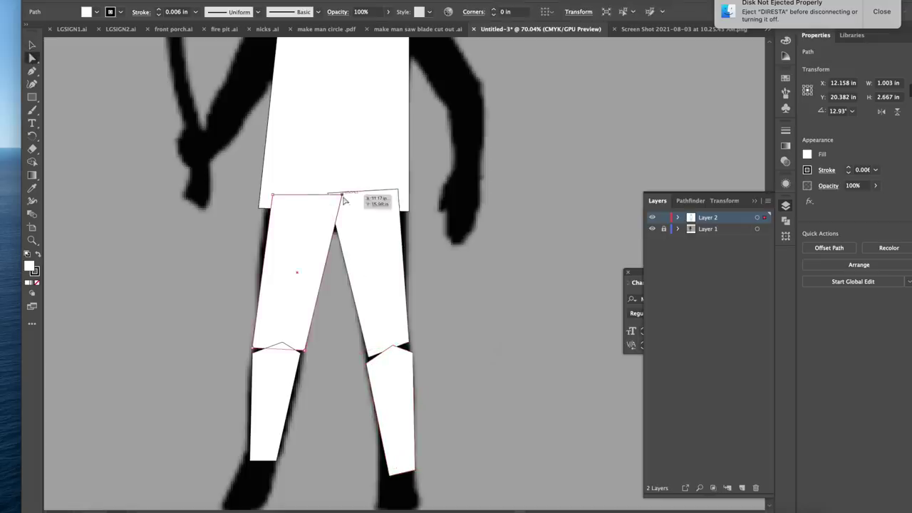
pyautogui.click(391, 346)
pyautogui.scroll(-2, 395, 375)
pyautogui.scroll(-2, 396, 375)
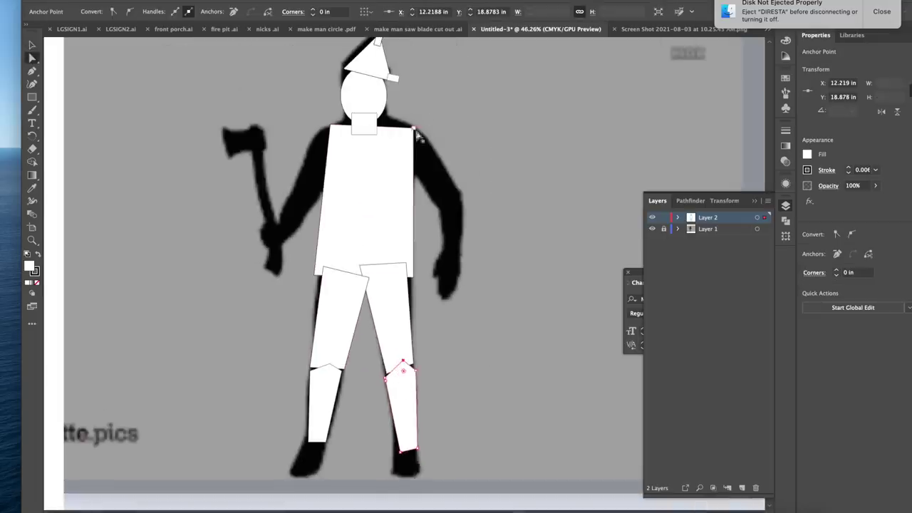
# Add an anchor point in the middle of the torso's top edge, raise it to slope the shoulders, and shift the neck rectangle up.
pyautogui.click(376, 145)
pyautogui.scroll(4, 376, 144)
pyautogui.press('p')
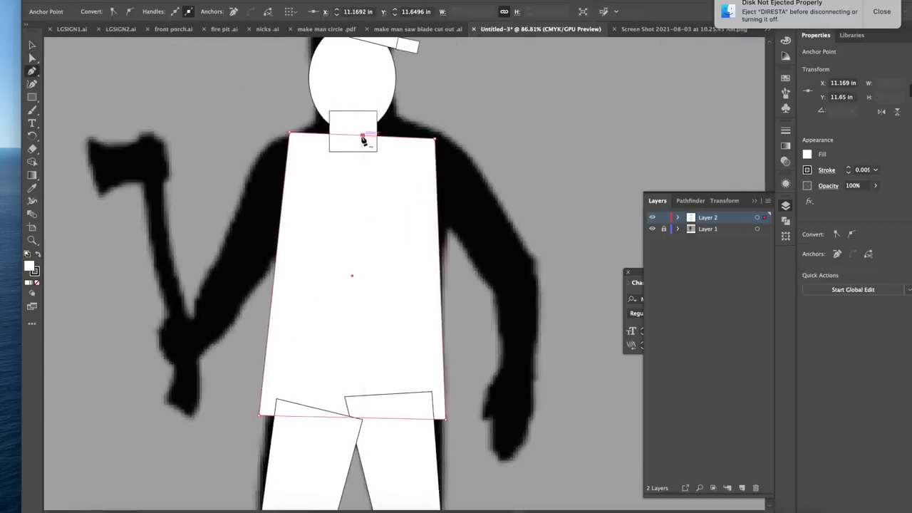
pyautogui.click(32, 61)
pyautogui.click(360, 115)
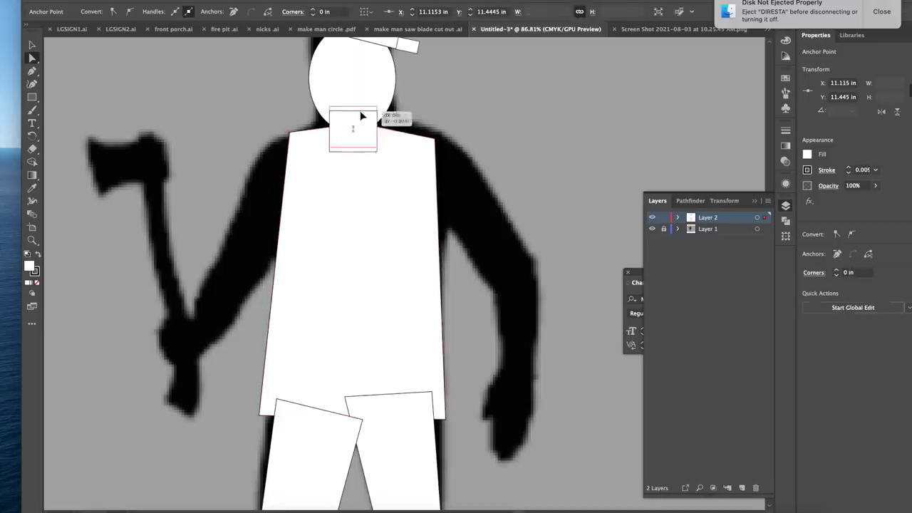
# Draw the axe-side upper arm as a closed straight-sided shape from the shoulder to the elbow with the Pen tool.
pyautogui.press('p')
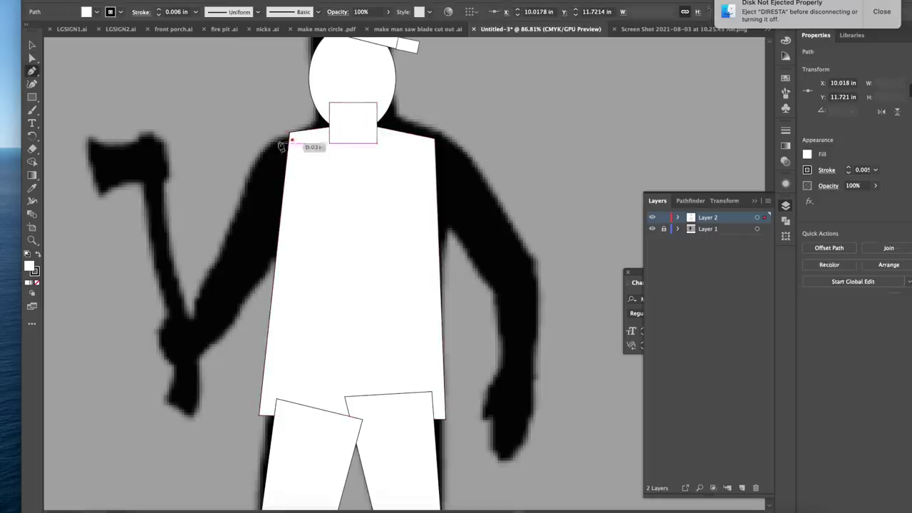
pyautogui.click(288, 138)
pyautogui.click(240, 213)
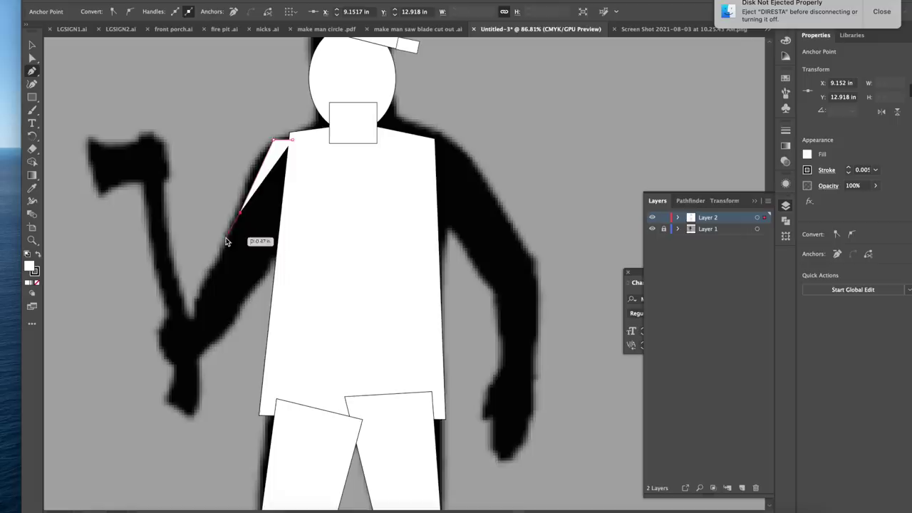
pyautogui.click(260, 271)
pyautogui.click(292, 237)
pyautogui.click(293, 140)
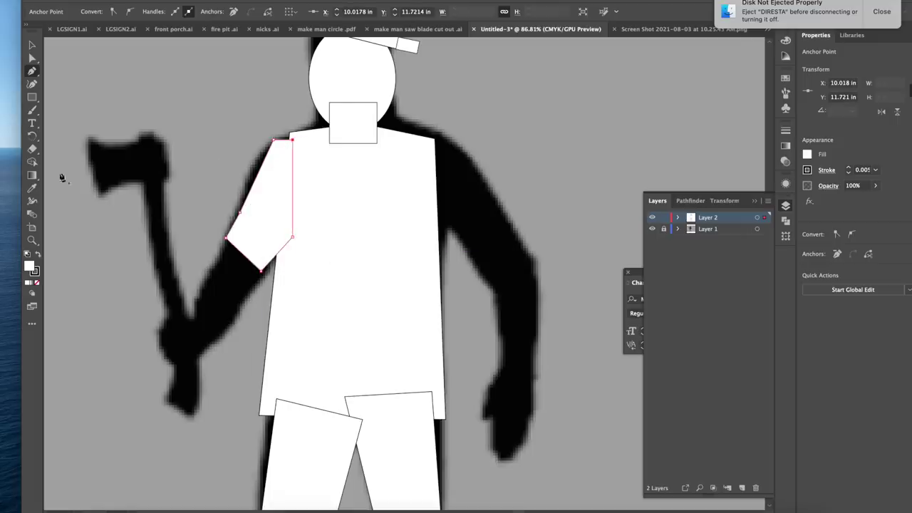
# Trace the axe-side forearm and fist as one closed straight-sided shape starting at the elbow.
pyautogui.click(237, 241)
pyautogui.click(193, 318)
pyautogui.click(169, 312)
pyautogui.click(153, 328)
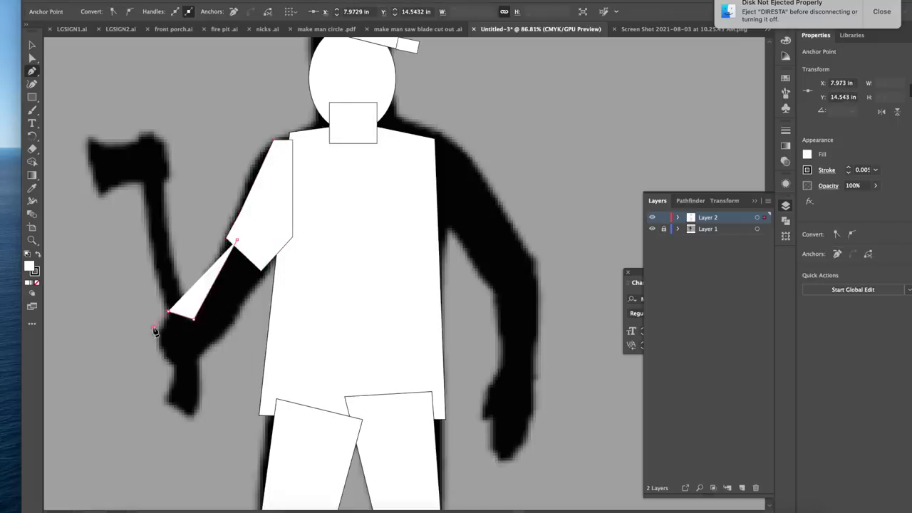
pyautogui.click(159, 347)
pyautogui.click(178, 367)
pyautogui.click(196, 357)
pyautogui.click(258, 286)
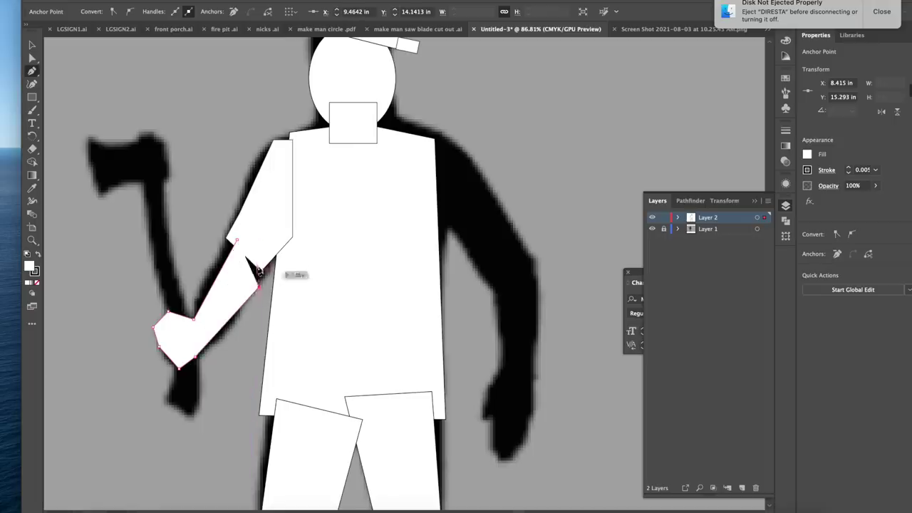
pyautogui.scroll(-5, 275, 333)
# Draw the opposite arm as one closed angular shape from the shoulder around the elbow to the wrist.
pyautogui.scroll(7, 321, 279)
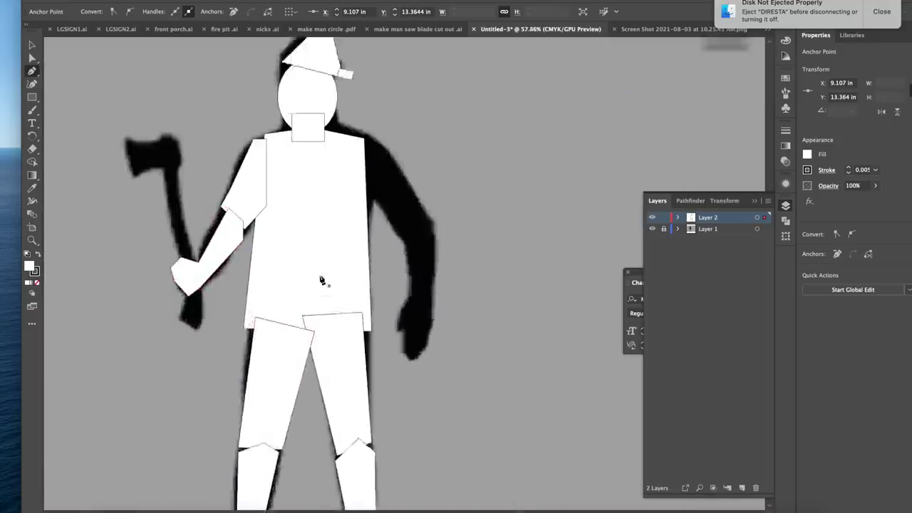
pyautogui.click(32, 70)
pyautogui.click(305, 79)
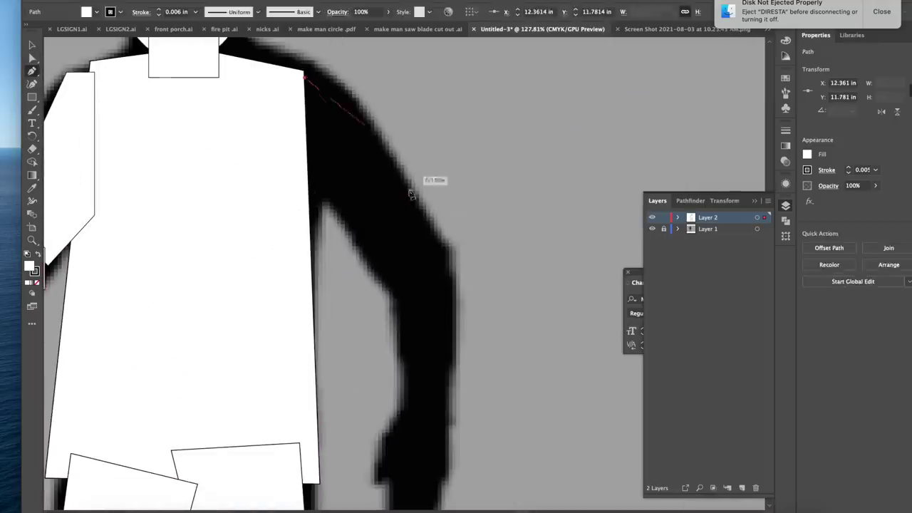
pyautogui.click(451, 230)
pyautogui.click(447, 420)
pyautogui.click(407, 417)
pyautogui.click(393, 281)
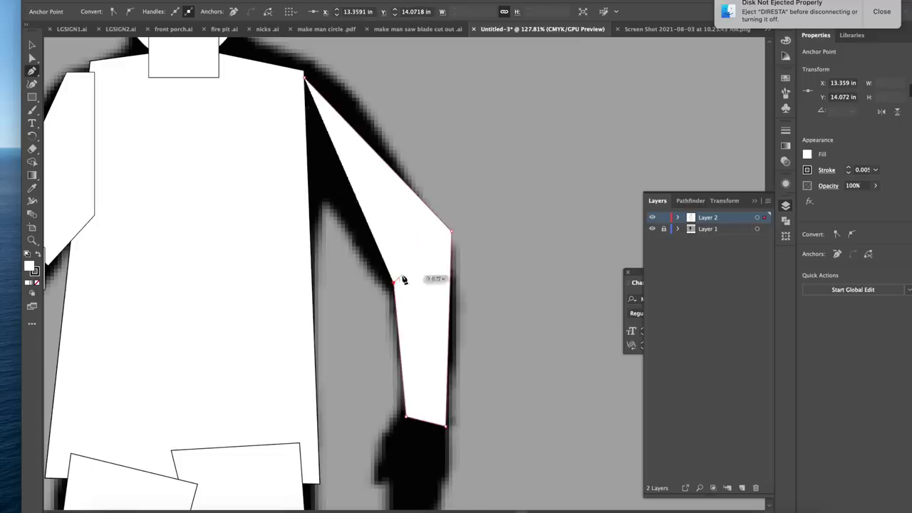
pyautogui.click(383, 275)
pyautogui.click(296, 169)
pyautogui.click(305, 80)
# Trace the hanging hand below the wrist as a closed angular shape with stepped thumb and fingers.
pyautogui.press('super+0')
pyautogui.scroll(3, 200, 135)
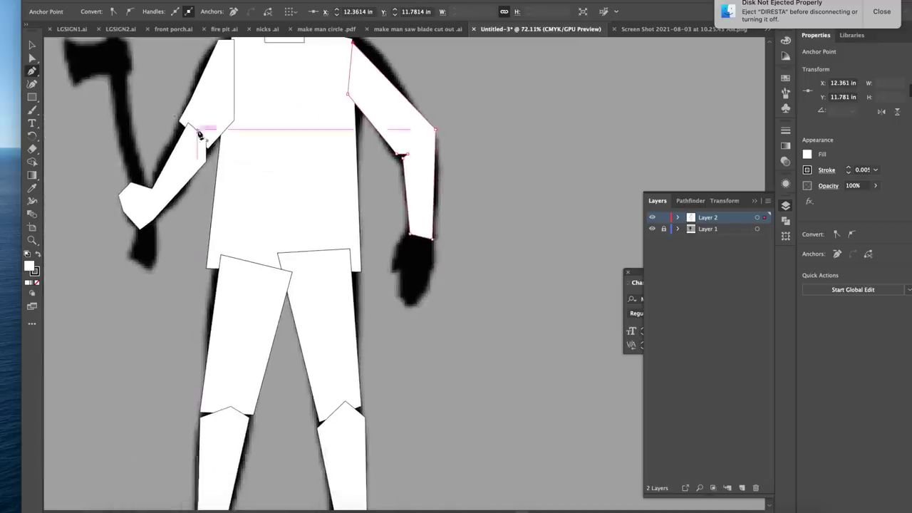
pyautogui.scroll(5, 455, 263)
pyautogui.click(398, 222)
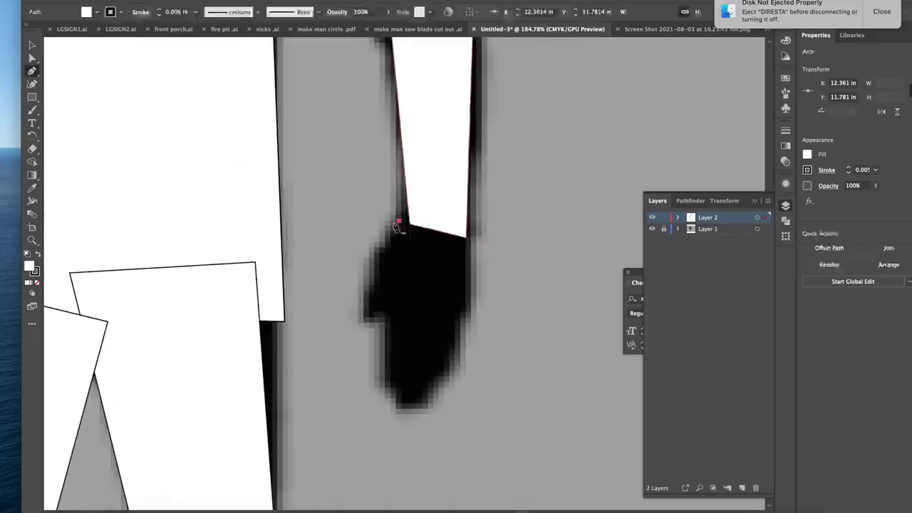
pyautogui.click(363, 267)
pyautogui.click(359, 325)
pyautogui.click(378, 322)
pyautogui.click(375, 394)
pyautogui.click(393, 418)
pyautogui.click(426, 415)
pyautogui.click(439, 379)
pyautogui.click(452, 377)
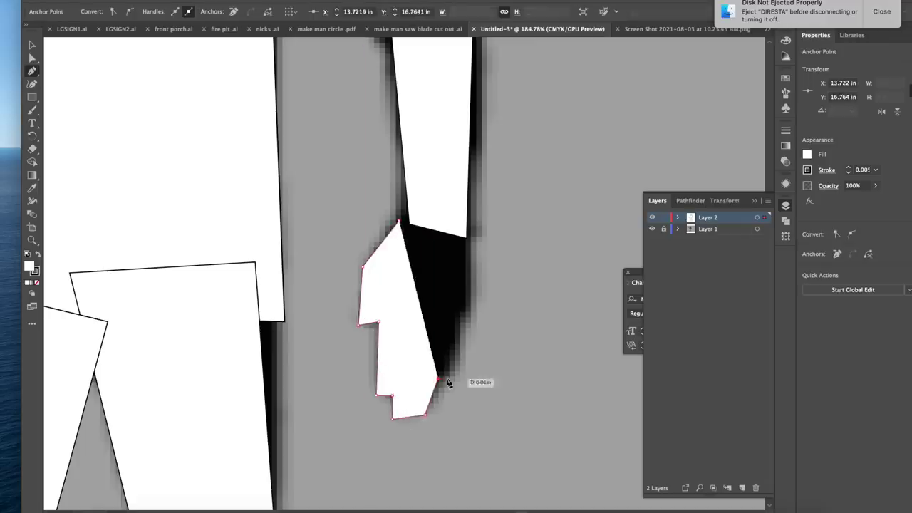
pyautogui.click(458, 324)
pyautogui.click(479, 316)
pyautogui.click(479, 234)
pyautogui.click(398, 223)
# Draw a four-sided foot below the axe-side shin, with its toe pointing outward along the silhouette's boot.
pyautogui.scroll(-8, 404, 226)
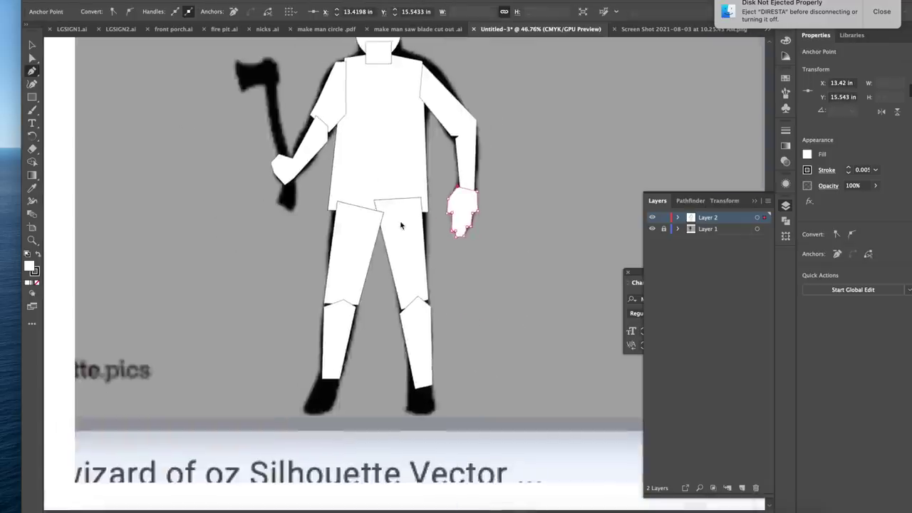
pyautogui.scroll(3, 385, 320)
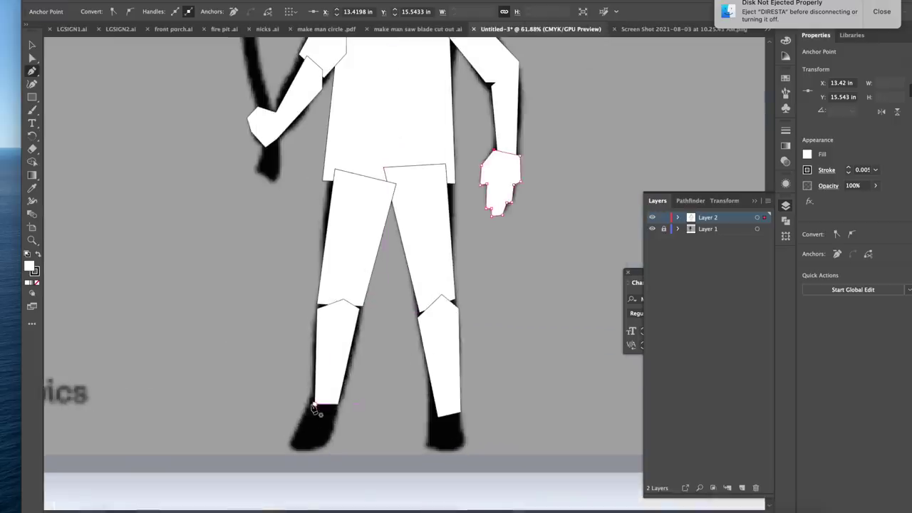
pyautogui.scroll(4, 303, 419)
pyautogui.click(351, 293)
pyautogui.click(272, 389)
pyautogui.click(398, 393)
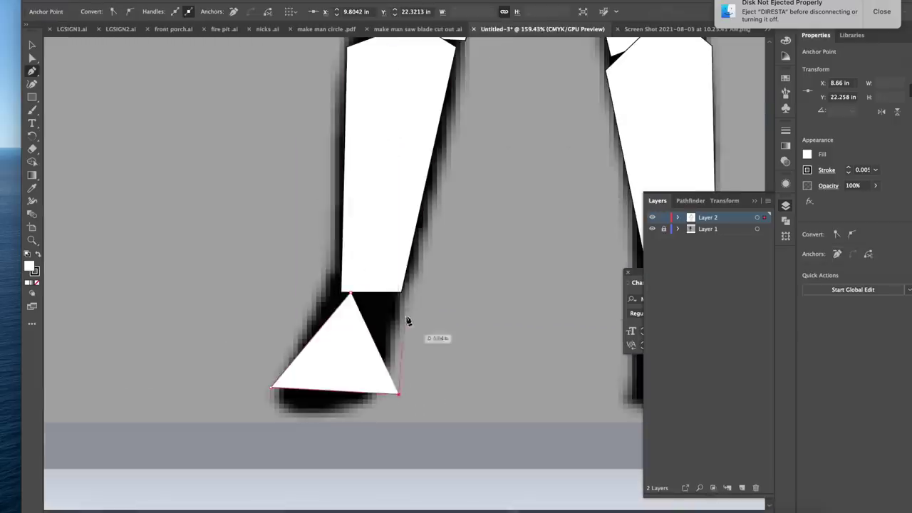
pyautogui.click(393, 293)
pyautogui.click(352, 295)
# Draw the other foot below its shin as a closed angular shape with the toe extending outward past the silhouette.
pyautogui.scroll(-3, 354, 300)
pyautogui.scroll(2, 385, 314)
pyautogui.click(394, 313)
pyautogui.click(392, 354)
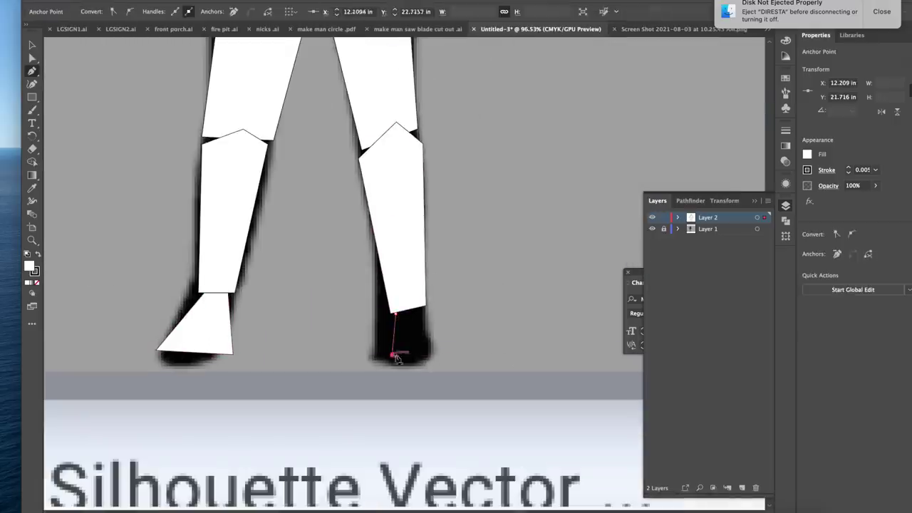
pyautogui.click(491, 358)
pyautogui.click(394, 313)
pyautogui.scroll(-3, 396, 315)
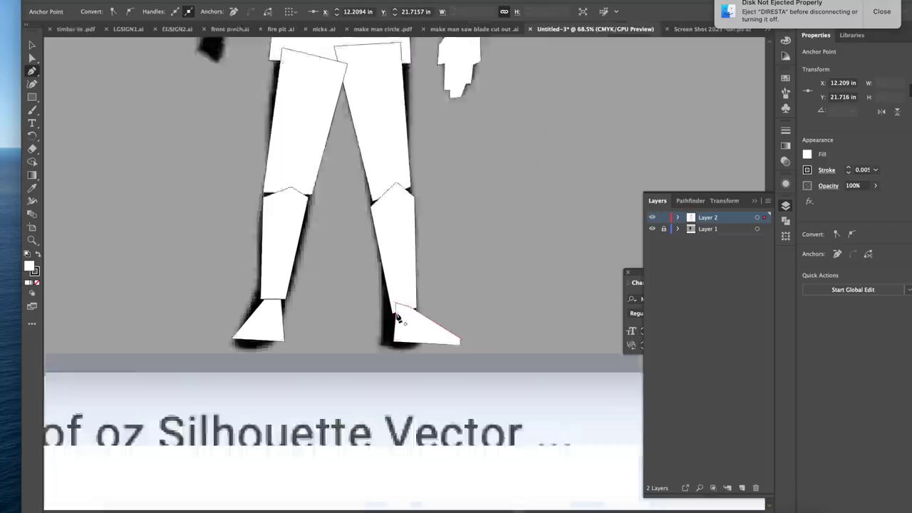
# Nudge the hat's tip rectangle onto the hat's peak and pull its upper corner inward to taper it.
pyautogui.scroll(3, 398, 317)
pyautogui.scroll(2, 393, 198)
pyautogui.scroll(3, 392, 210)
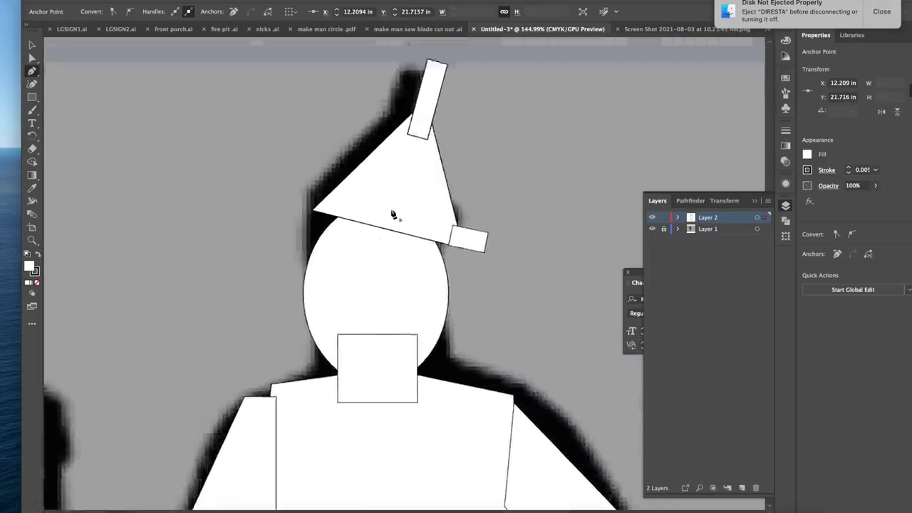
pyautogui.click(31, 48)
pyautogui.click(408, 201)
pyautogui.moveTo(401, 201); pyautogui.dragTo(394, 196)
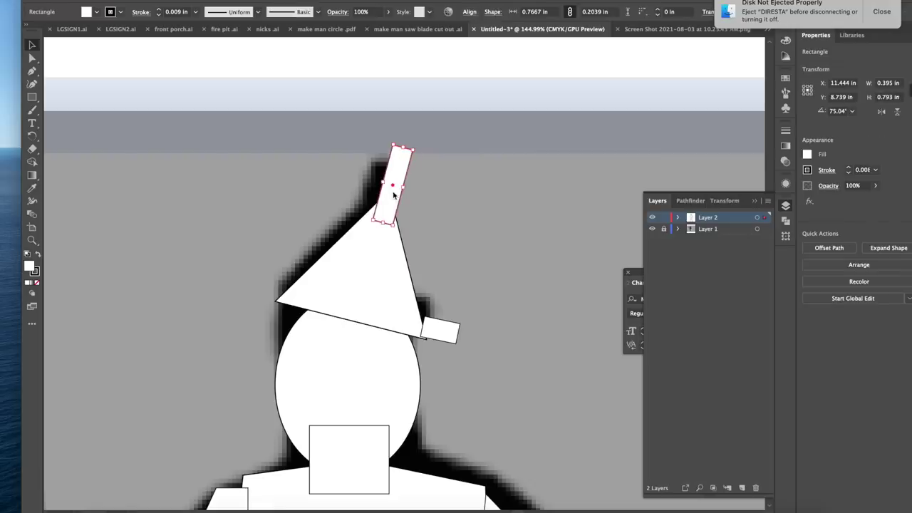
pyautogui.scroll(3, 427, 151)
pyautogui.click(32, 60)
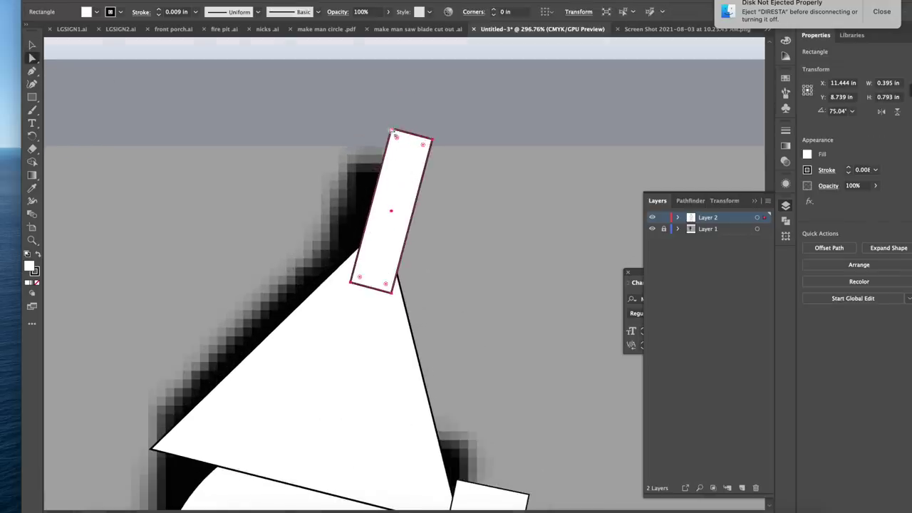
pyautogui.moveTo(391, 130); pyautogui.dragTo(404, 133)
pyautogui.scroll(-5, 340, 326)
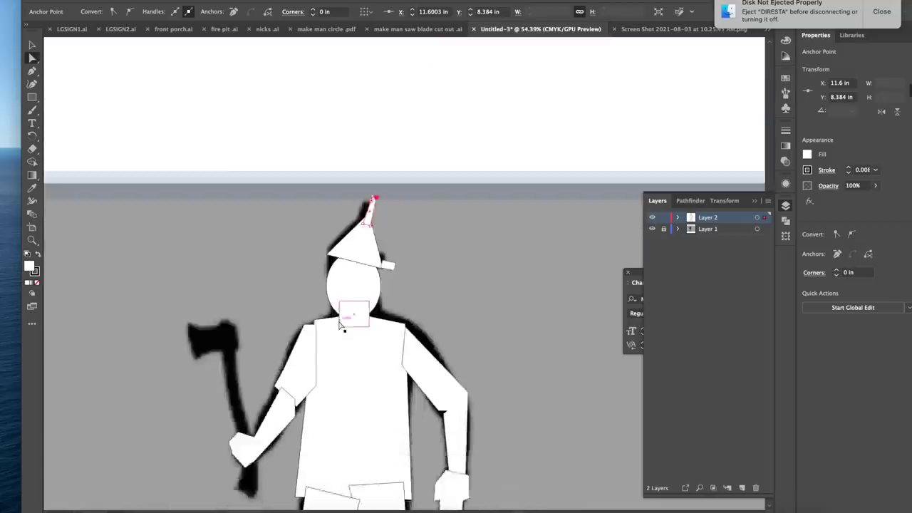
# Draw a closed axe head over the silhouette's axe, with a straight back and a flared, curved blade edge.
pyautogui.scroll(-5, 340, 327)
pyautogui.scroll(3, 340, 327)
pyautogui.scroll(5, 340, 326)
pyautogui.scroll(-5, 341, 324)
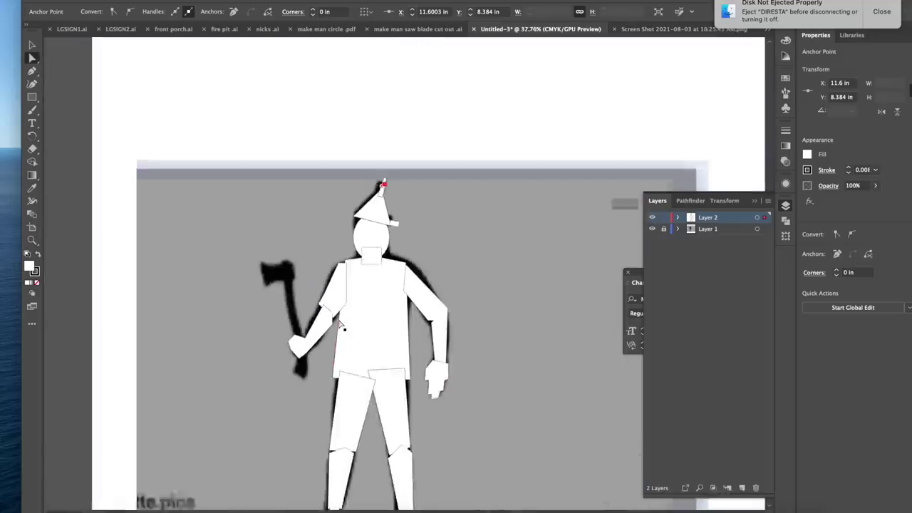
pyautogui.scroll(8, 339, 320)
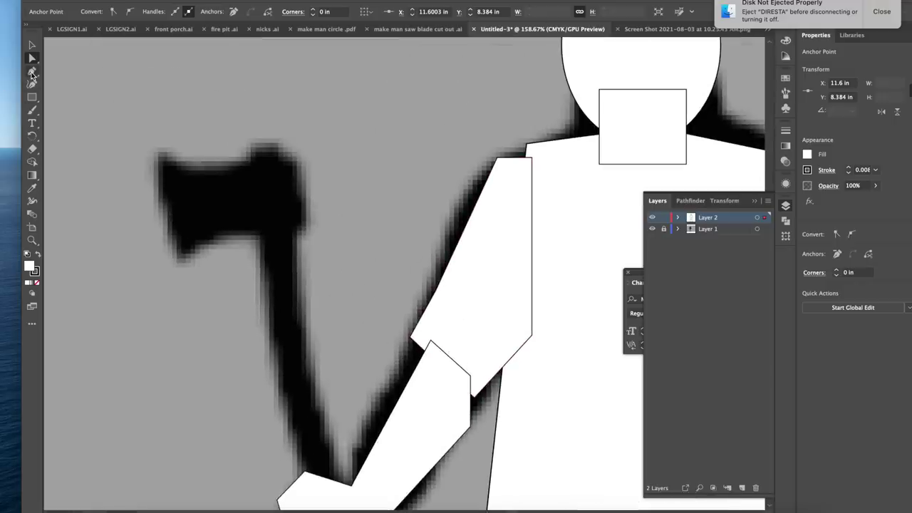
pyautogui.click(32, 71)
pyautogui.click(157, 164)
pyautogui.click(262, 168)
pyautogui.click(332, 128)
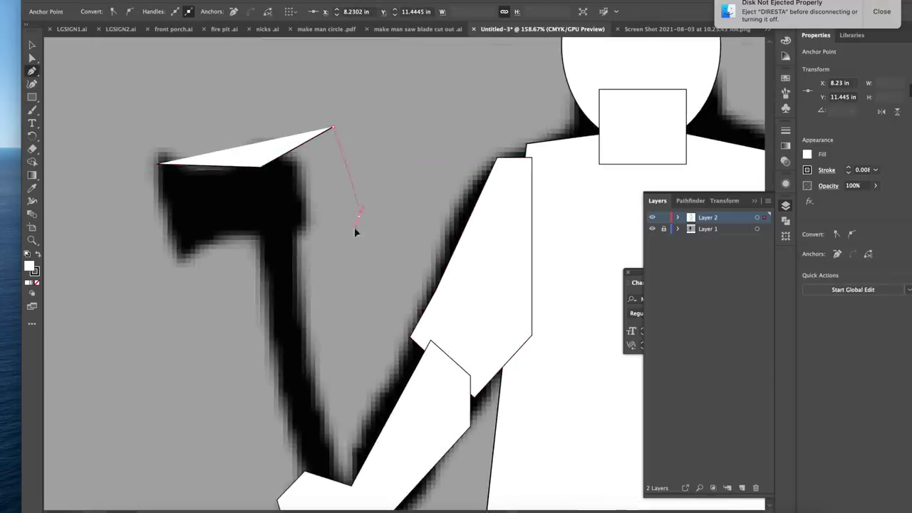
pyautogui.moveTo(358, 215); pyautogui.dragTo(358, 264)
pyautogui.click(278, 217)
pyautogui.click(187, 255)
pyautogui.click(156, 165)
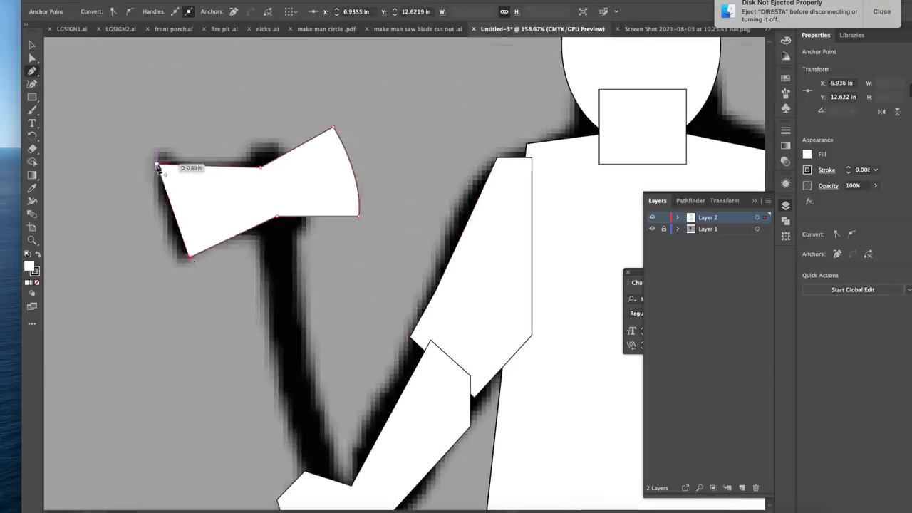
# Draw a long, narrow closed axe handle from the top of the axe head down through the hand to below it.
pyautogui.scroll(-2, 218, 266)
pyautogui.scroll(-3, 217, 267)
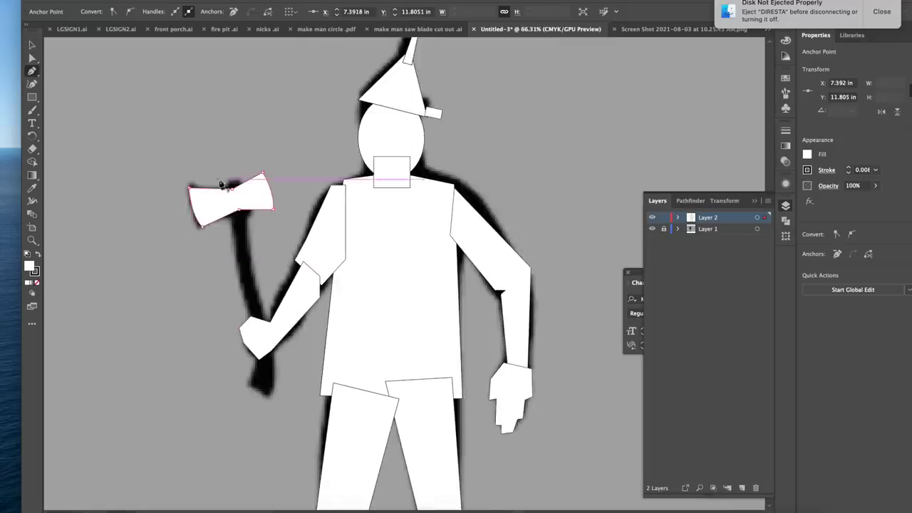
pyautogui.scroll(4, 222, 182)
pyautogui.click(188, 232)
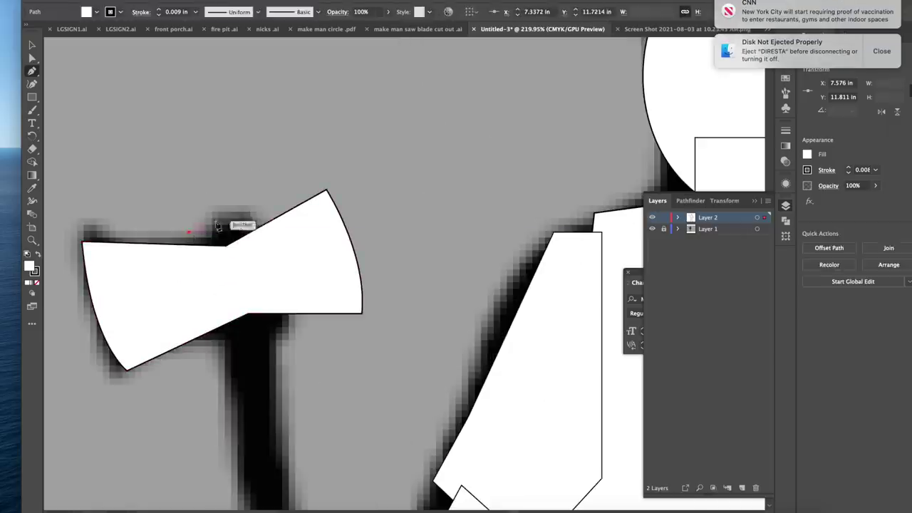
pyautogui.click(240, 218)
pyautogui.scroll(-3, 241, 221)
pyautogui.scroll(-4, 302, 426)
pyautogui.scroll(-3, 301, 426)
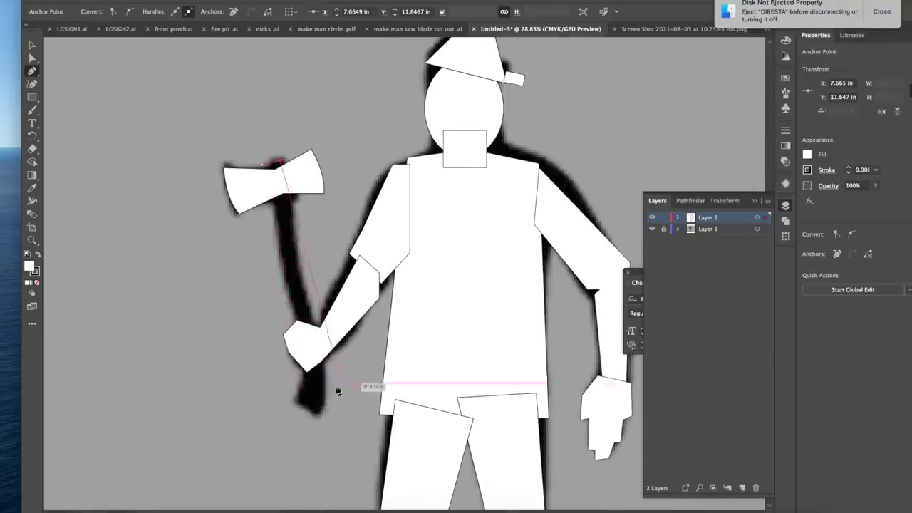
pyautogui.click(333, 424)
pyautogui.click(311, 426)
pyautogui.click(263, 167)
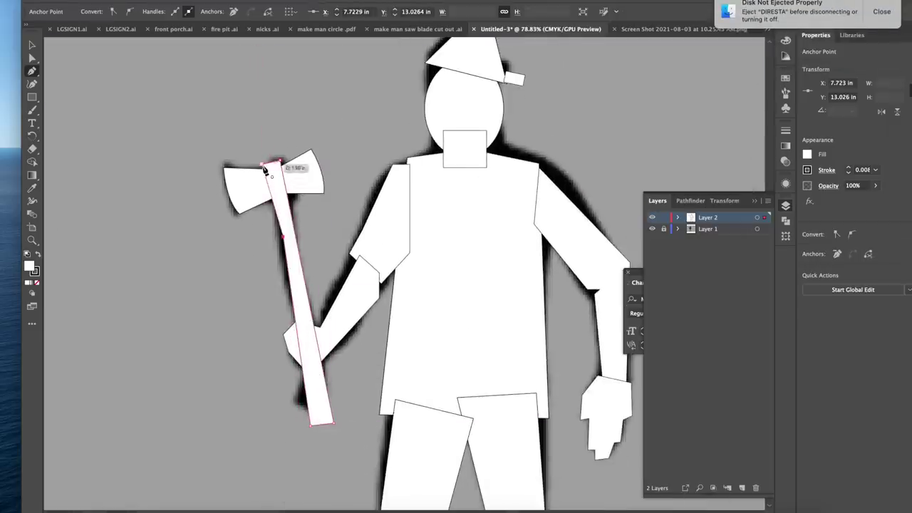
pyautogui.scroll(-3, 327, 277)
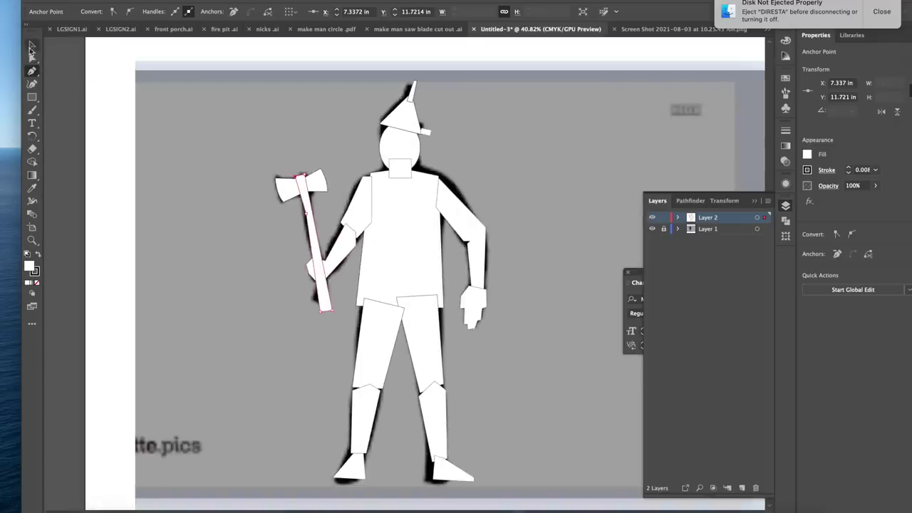
# Switch to outline view and widen the top of the axe handle by pulling its two upper corners outward.
pyautogui.click(31, 47)
pyautogui.scroll(2, 250, 224)
pyautogui.press('super+y')
pyautogui.scroll(6, 345, 236)
pyautogui.scroll(5, 345, 236)
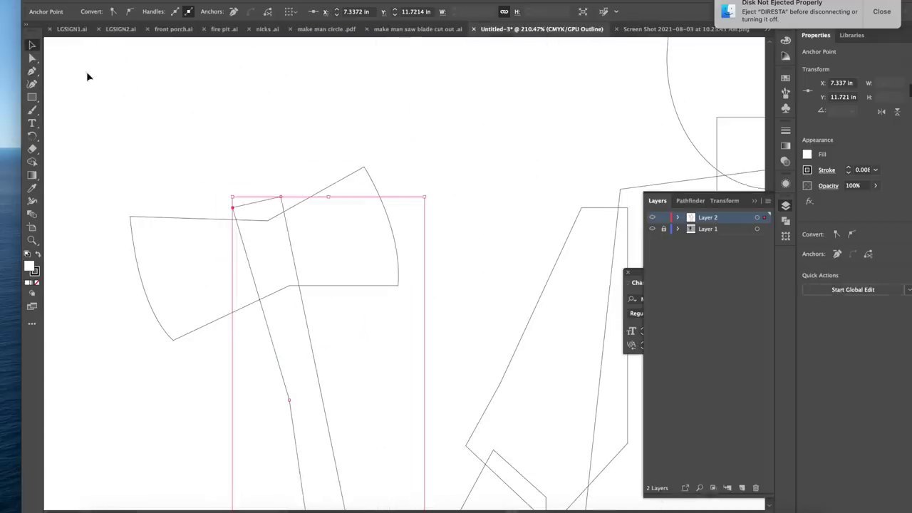
pyautogui.press('a')
pyautogui.moveTo(267, 221); pyautogui.dragTo(226, 209)
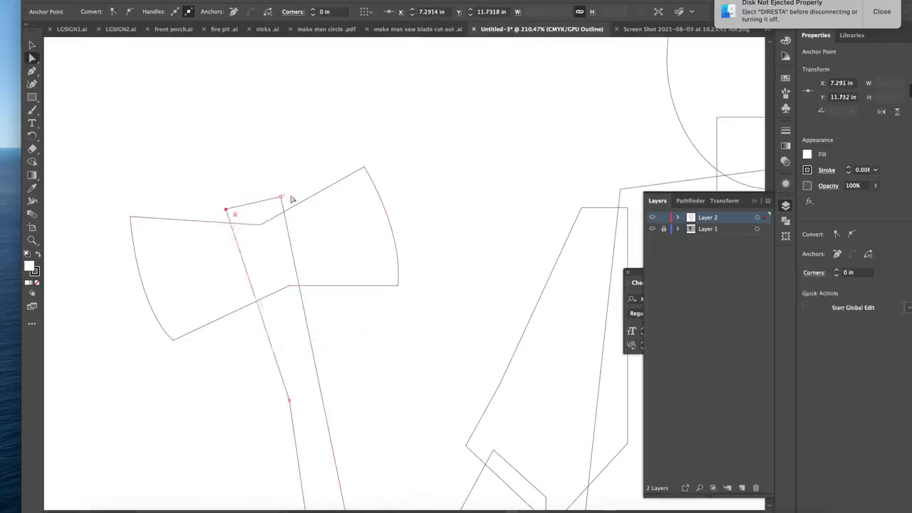
pyautogui.moveTo(281, 197); pyautogui.dragTo(287, 189)
# Add an anchor point partway down the handle's body-side edge and reposition its lower corner to angle the handle's end.
pyautogui.press('p')
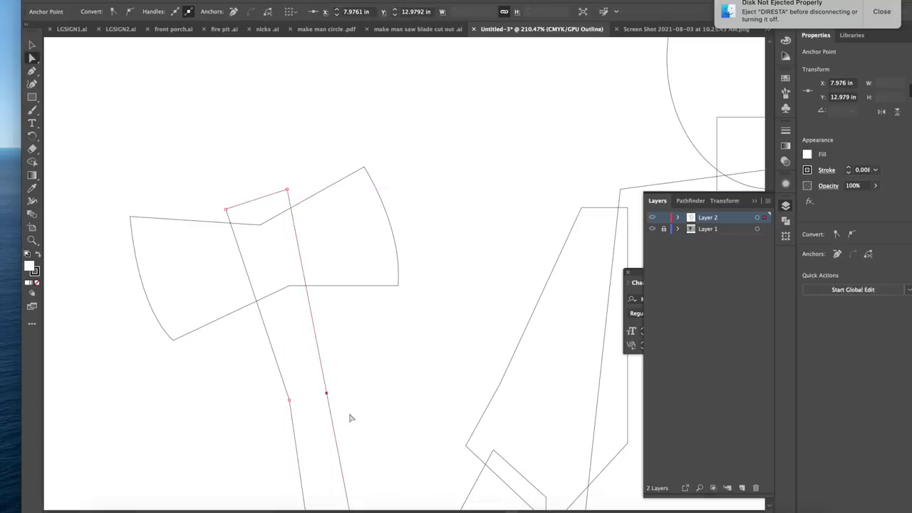
pyautogui.scroll(-6, 317, 394)
pyautogui.moveTo(316, 394); pyautogui.dragTo(391, 406)
pyautogui.scroll(-3, 342, 391)
pyautogui.scroll(3, 379, 381)
pyautogui.scroll(-5, 392, 405)
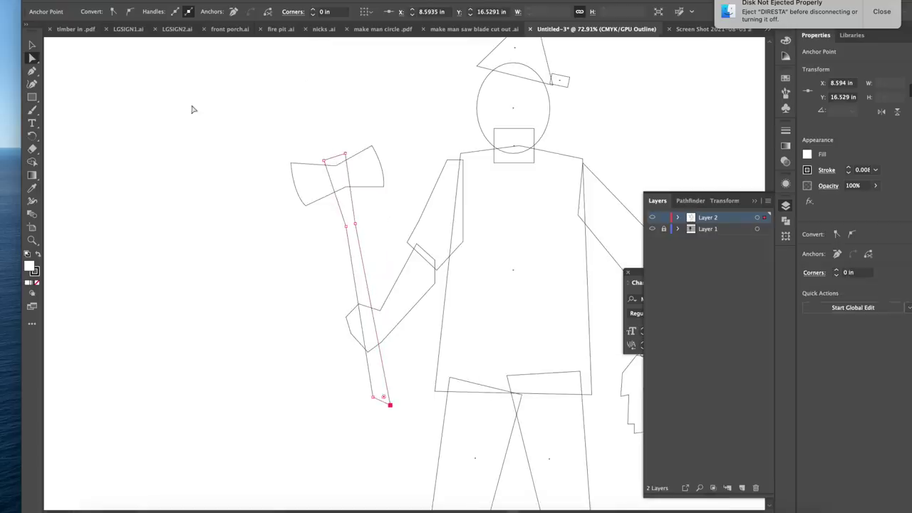
# Rotate the axe head and handle together by about 1.67° and shift them slightly in the hand.
pyautogui.click(32, 45)
pyautogui.keyDown('shift'); pyautogui.click(341, 188); pyautogui.keyUp('shift')
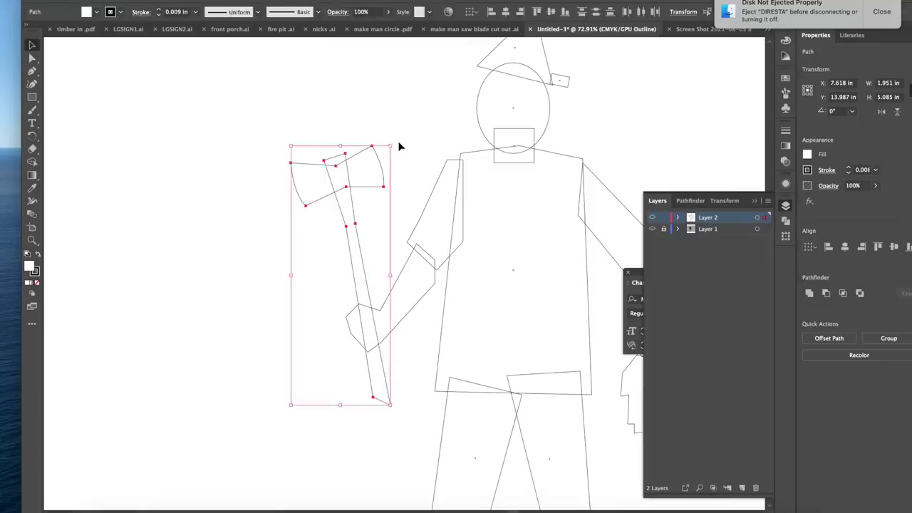
pyautogui.moveTo(401, 142); pyautogui.dragTo(386, 143)
pyautogui.moveTo(343, 188); pyautogui.dragTo(340, 193)
pyautogui.scroll(-1, 340, 193)
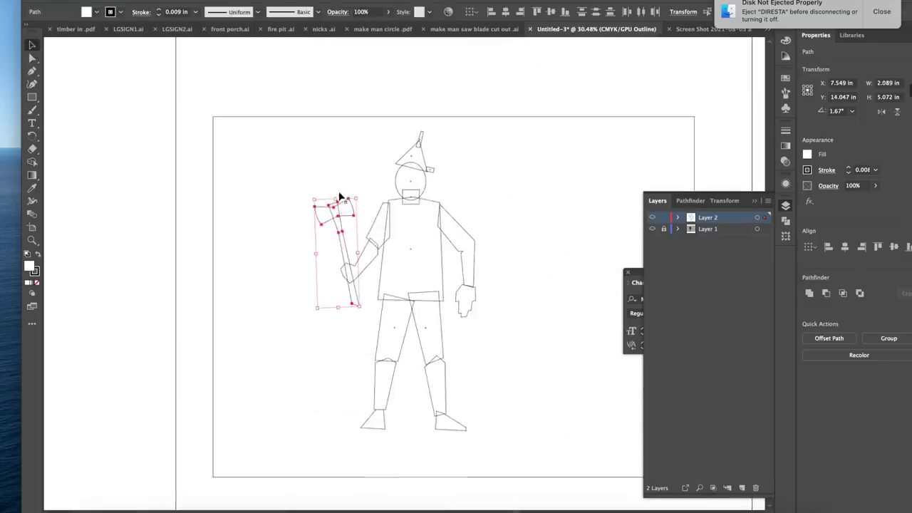
# Reshape the axe-side elbow by moving the upper arm's outer lower corner and the forearm's upper corners.
pyautogui.scroll(5, 340, 196)
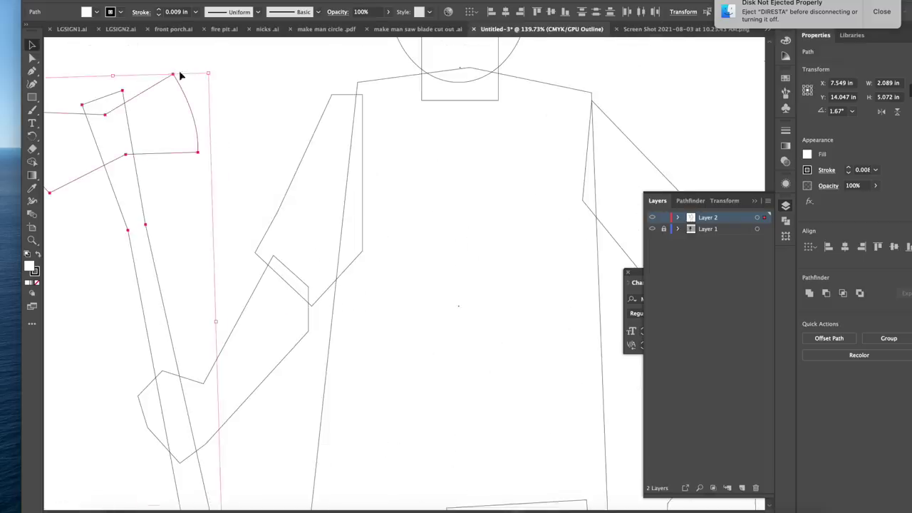
pyautogui.press('a')
pyautogui.moveTo(255, 252); pyautogui.dragTo(270, 235)
pyautogui.moveTo(273, 256); pyautogui.dragTo(281, 241)
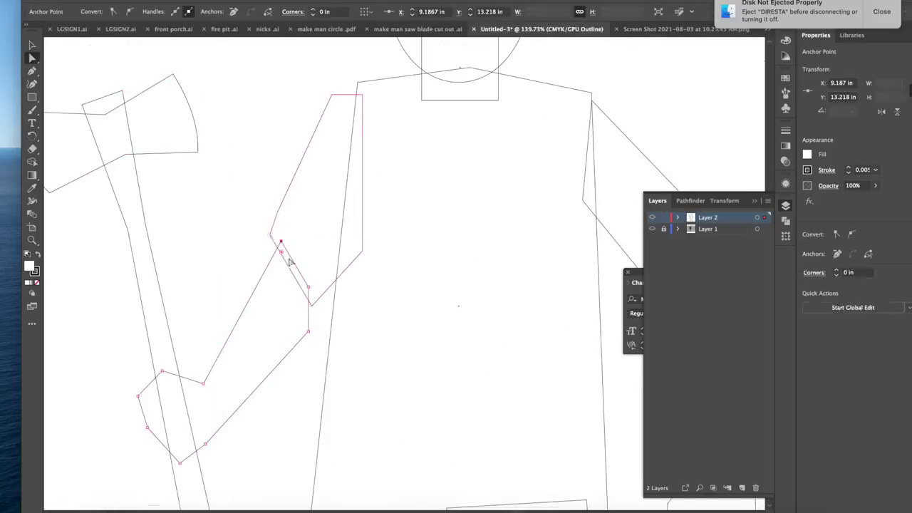
pyautogui.moveTo(309, 287); pyautogui.dragTo(288, 328)
pyautogui.scroll(-5, 305, 287)
pyautogui.click(507, 180)
pyautogui.scroll(-3, 508, 180)
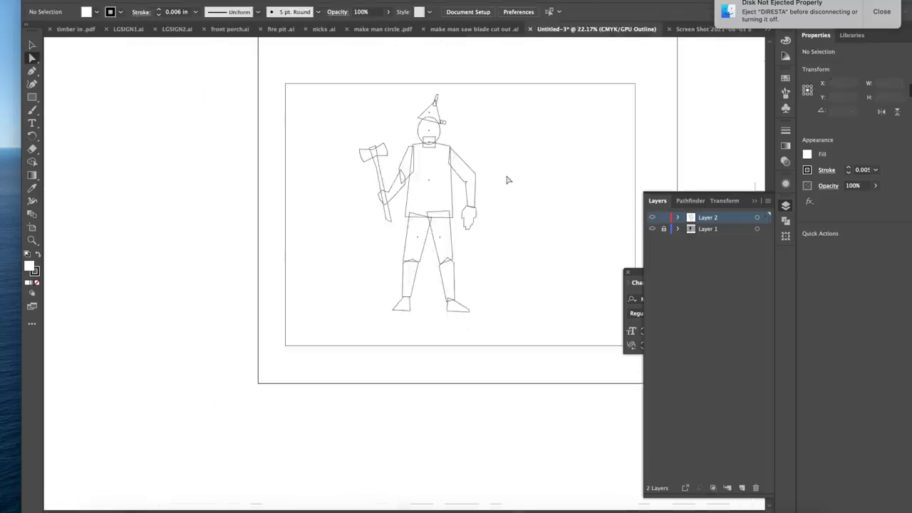
# Duplicate the whole figure beside the artboard and unite the copy's shapes into a single outline.
pyautogui.click(33, 46)
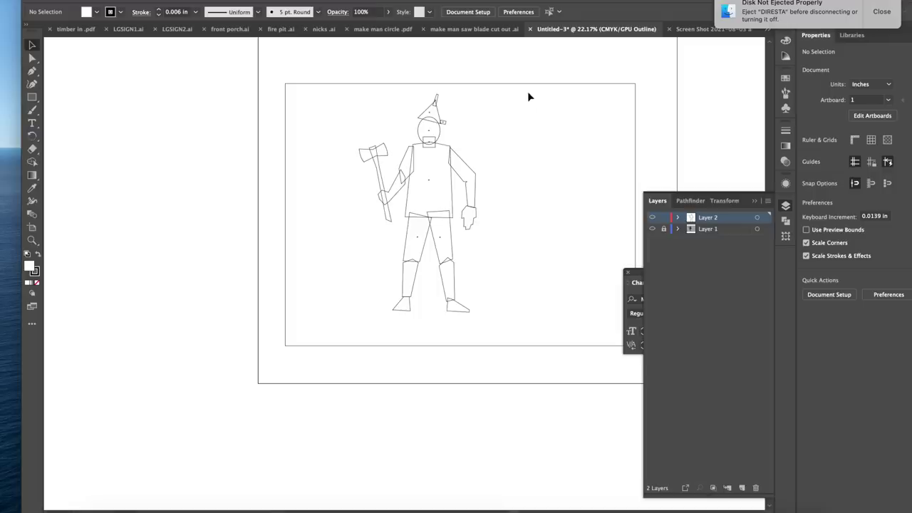
pyautogui.moveTo(529, 93); pyautogui.dragTo(456, 349)
pyautogui.moveTo(342, 343); pyautogui.dragTo(331, 336)
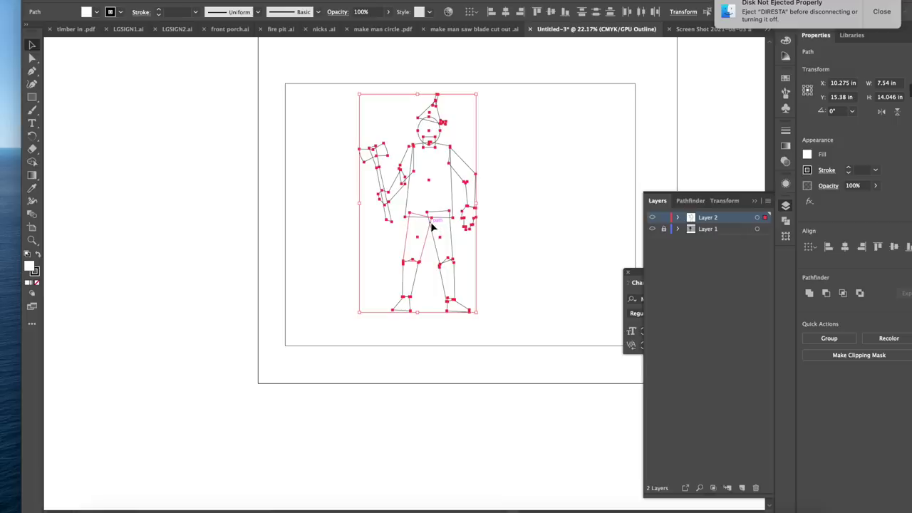
pyautogui.moveTo(431, 227); pyautogui.dragTo(178, 258)
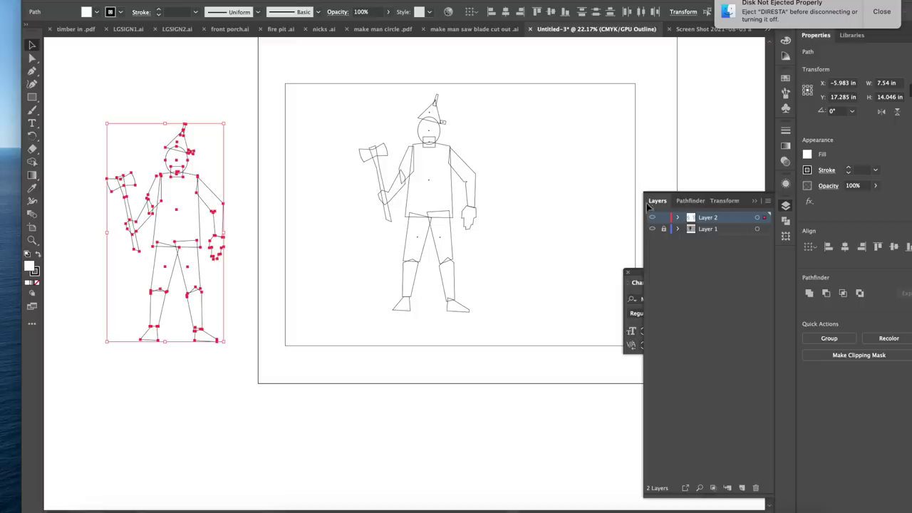
pyautogui.click(808, 294)
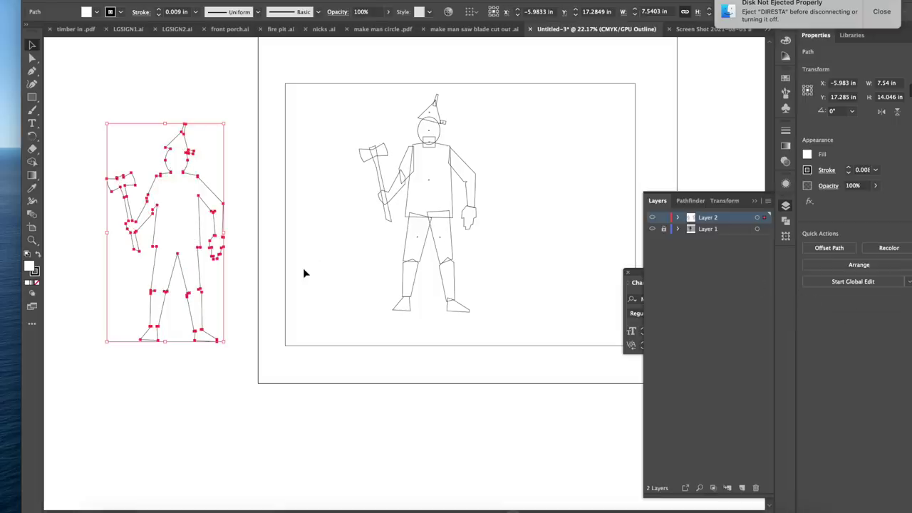
pyautogui.click(172, 385)
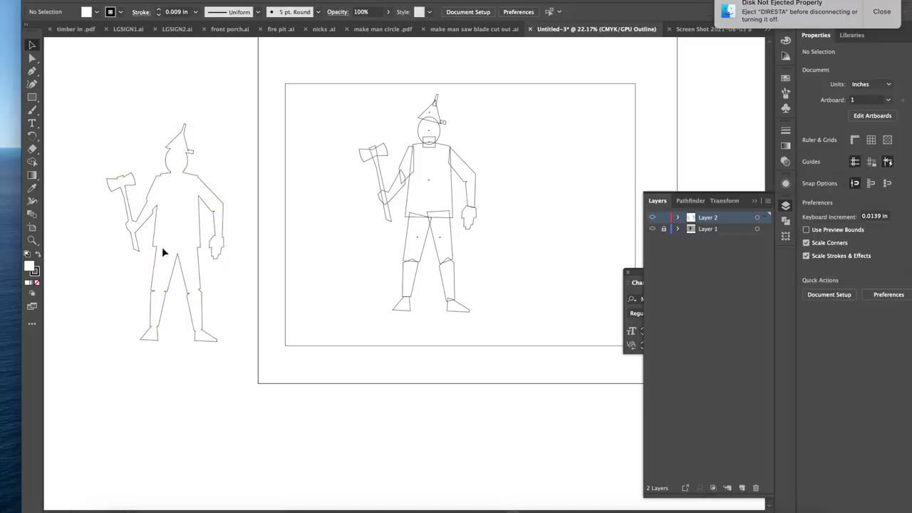
# Examine the united outline's contour at the hat, arms, knees and feet for awkward joints.
pyautogui.scroll(5, 162, 250)
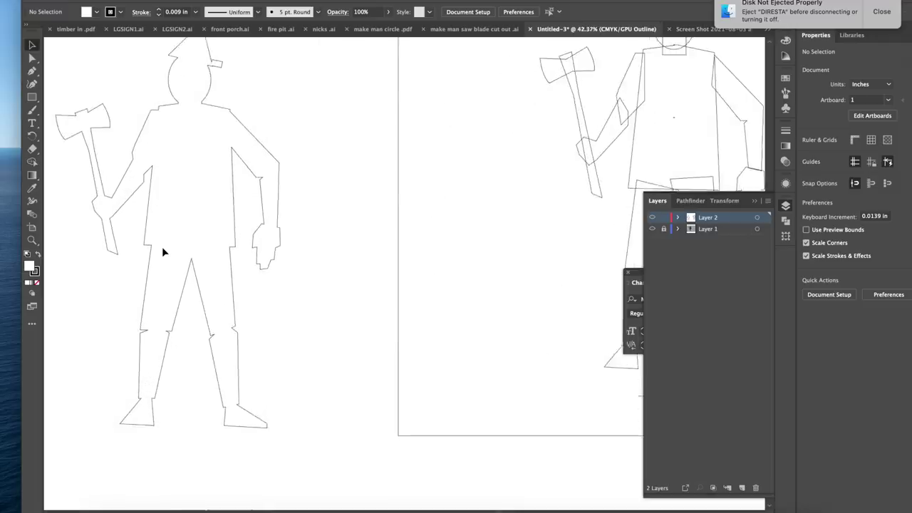
pyautogui.scroll(1, 162, 246)
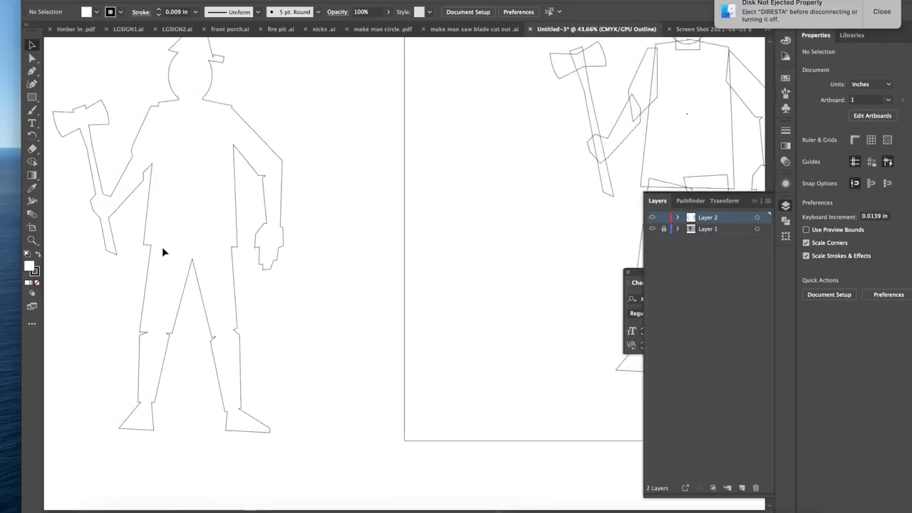
pyautogui.scroll(1, 161, 247)
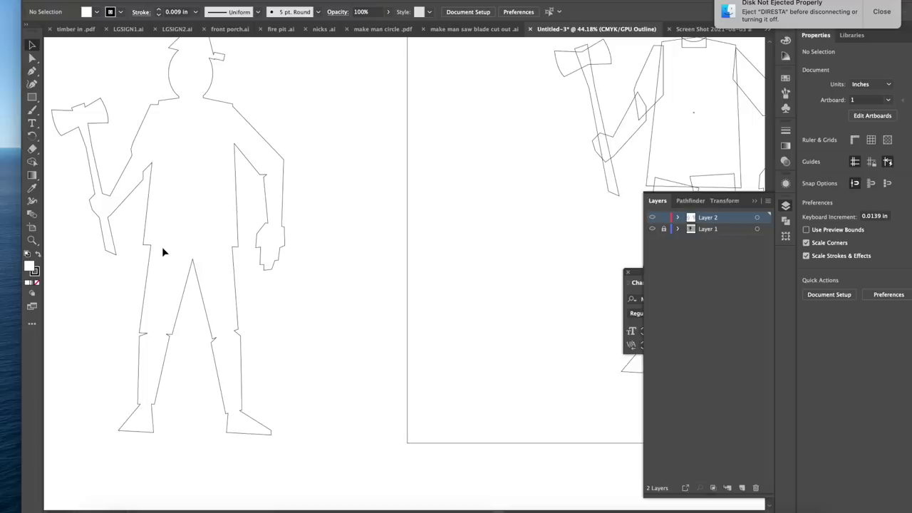
pyautogui.scroll(-1, 162, 246)
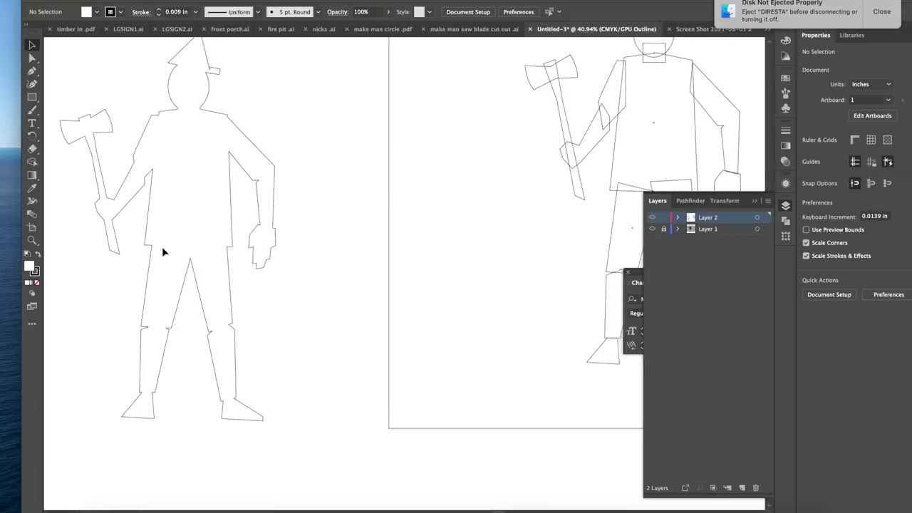
pyautogui.moveTo(188, 262); pyautogui.dragTo(225, 258)
pyautogui.scroll(-2, 224, 258)
pyautogui.scroll(-3, 225, 263)
pyautogui.click(376, 247)
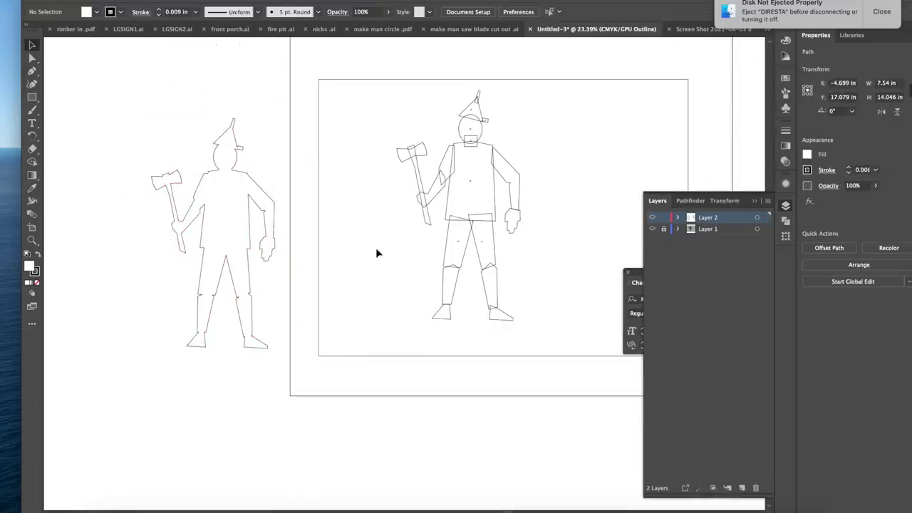
pyautogui.click(242, 174)
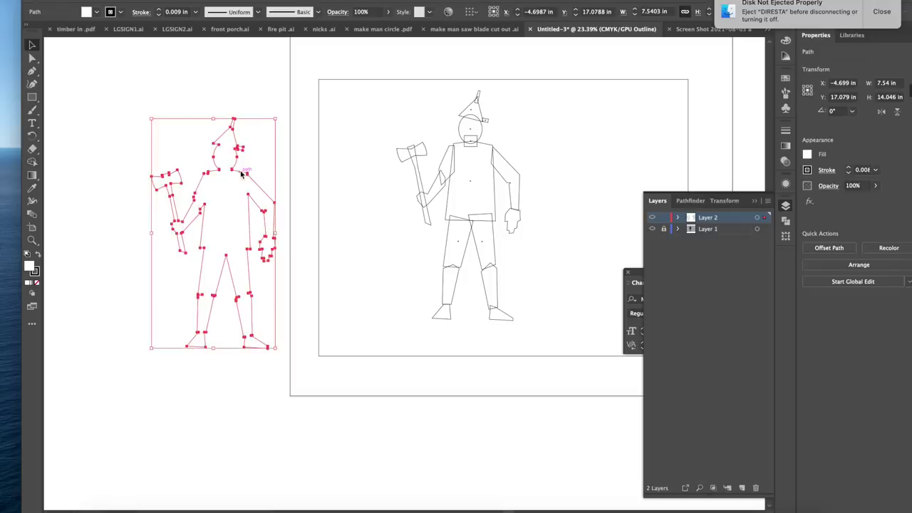
pyautogui.scroll(7, 221, 152)
pyautogui.scroll(-6, 221, 151)
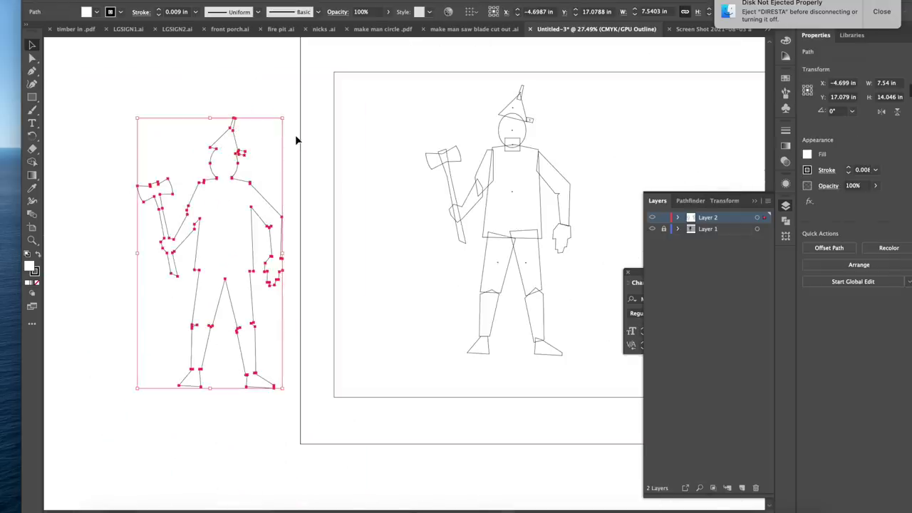
# Undo the move, the union and the duplication of the figure copy.
pyautogui.press('super+z')
pyautogui.press('super+z')
pyautogui.press('super+z')
pyautogui.press('super+z')
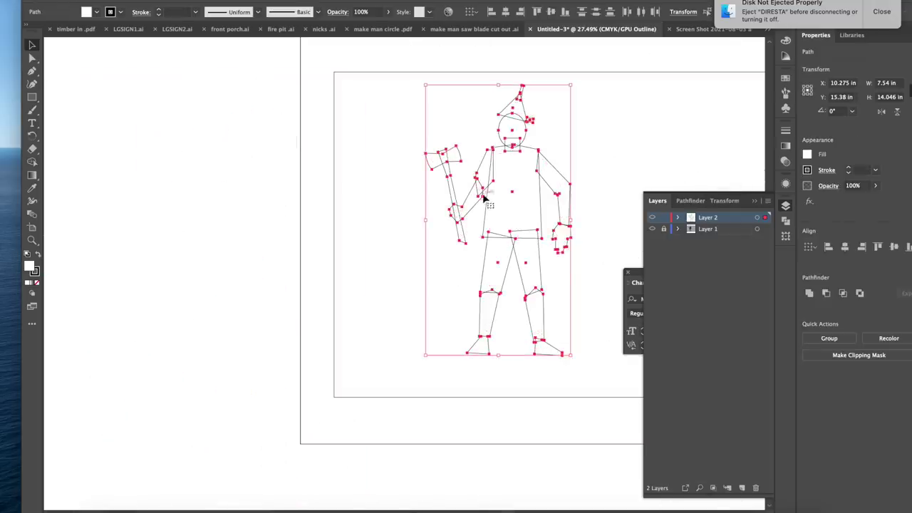
# Place a duplicate of the whole figure, with its shapes still separate, in the empty area beside the artboard.
pyautogui.moveTo(491, 185); pyautogui.dragTo(281, 212)
pyautogui.press('super+z')
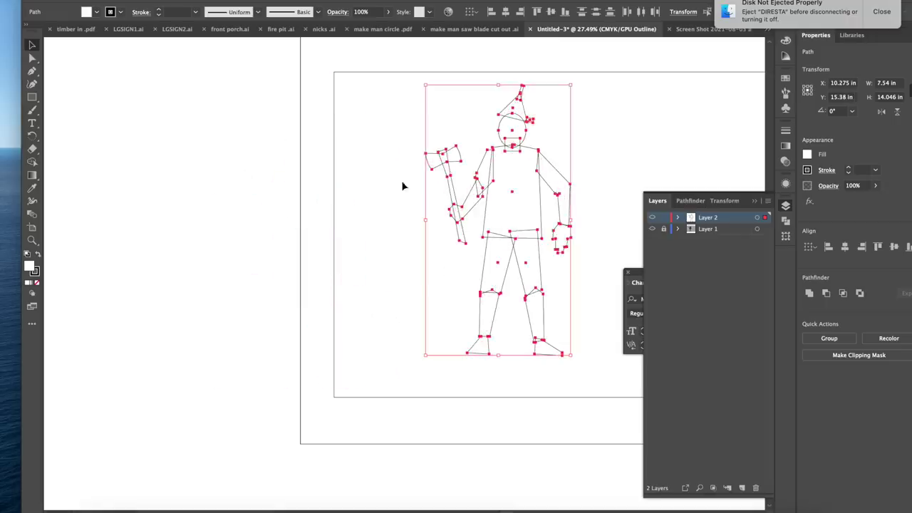
pyautogui.moveTo(487, 191); pyautogui.dragTo(203, 236)
# Unite the duplicate's hat triangle, tip and small brim rectangle into one hat shape.
pyautogui.scroll(5, 204, 236)
pyautogui.scroll(5, 214, 221)
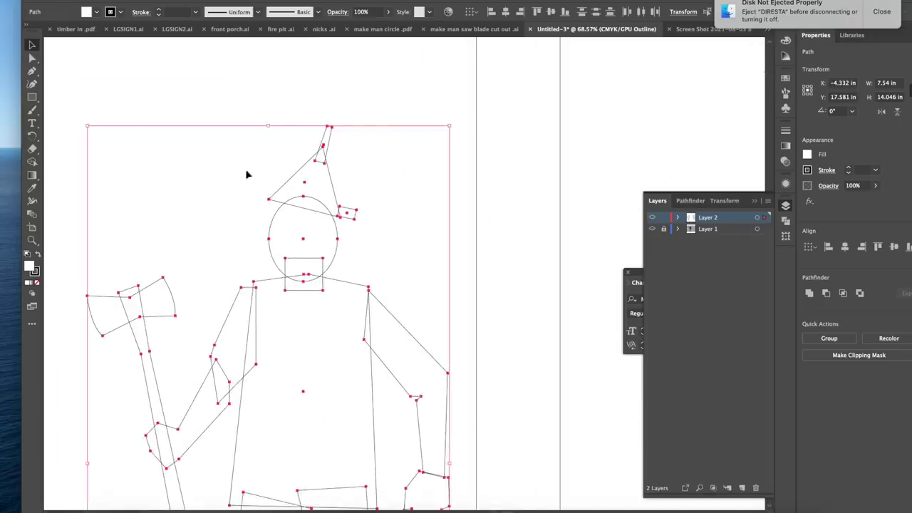
pyautogui.click(370, 188)
pyautogui.scroll(4, 371, 189)
pyautogui.click(356, 214)
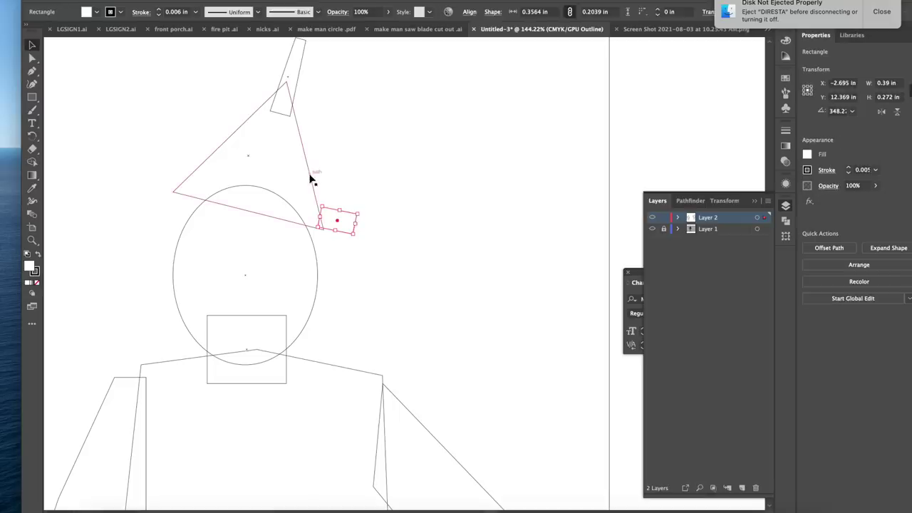
pyautogui.keyDown('shift'); pyautogui.click(312, 179); pyautogui.keyUp('shift')
pyautogui.keyDown('shift'); pyautogui.click(300, 95); pyautogui.keyUp('shift')
pyautogui.click(807, 294)
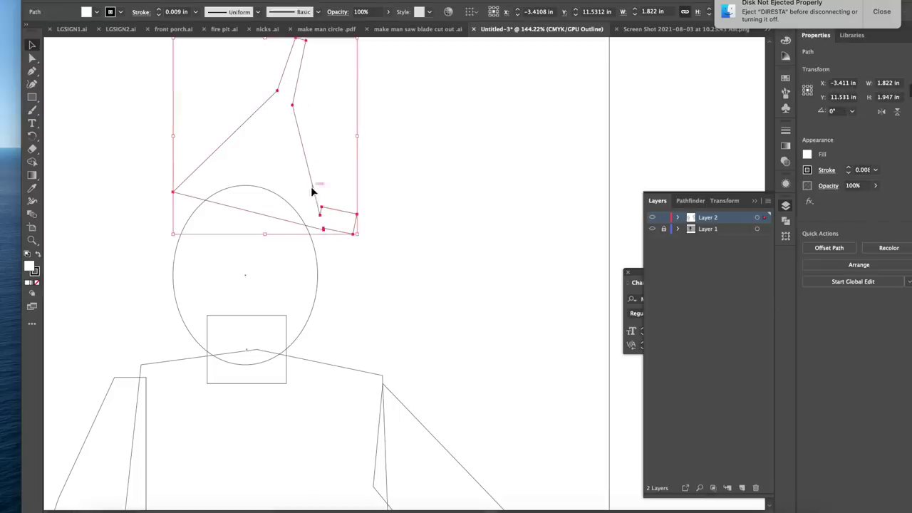
# Lower the united hat onto the duplicate's head and unite it with the head ellipse.
pyautogui.moveTo(310, 186); pyautogui.dragTo(293, 257)
pyautogui.scroll(-4, 311, 216)
pyautogui.click(292, 257)
pyautogui.click(810, 295)
pyautogui.click(413, 226)
pyautogui.scroll(-2, 402, 239)
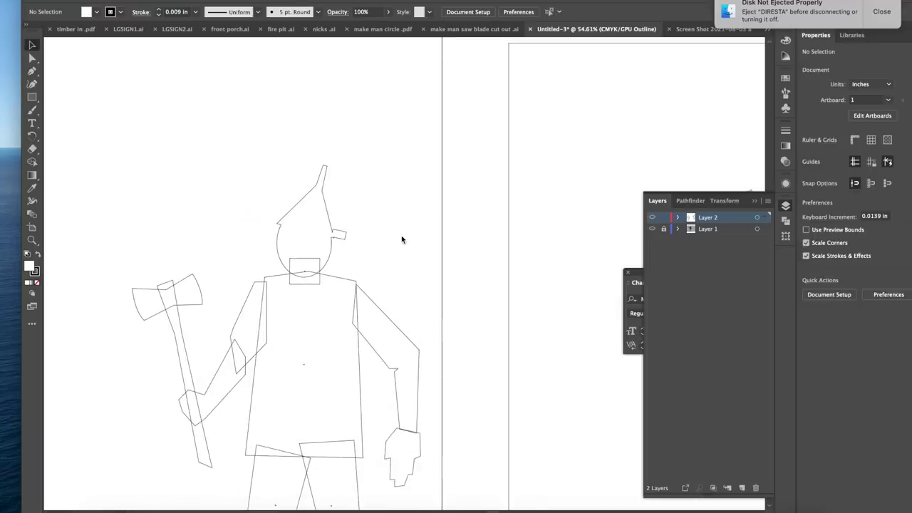
# Unite all shapes of the duplicate figure, including the axe, into a single outline.
pyautogui.scroll(-4, 402, 240)
pyautogui.hotkey('ctrl', 'a')
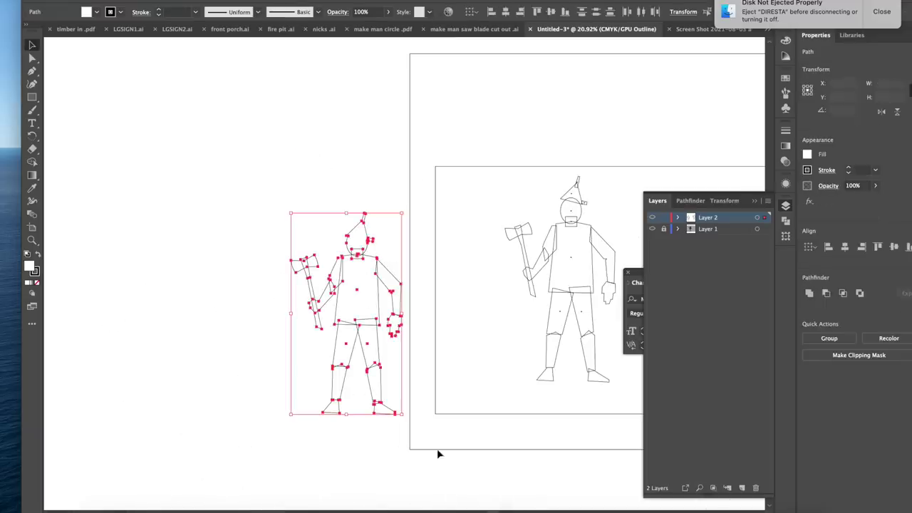
pyautogui.click(809, 294)
# Extend the hat's left brim point outward past the head and adjust the anchor where the brim meets the head.
pyautogui.scroll(10, 369, 253)
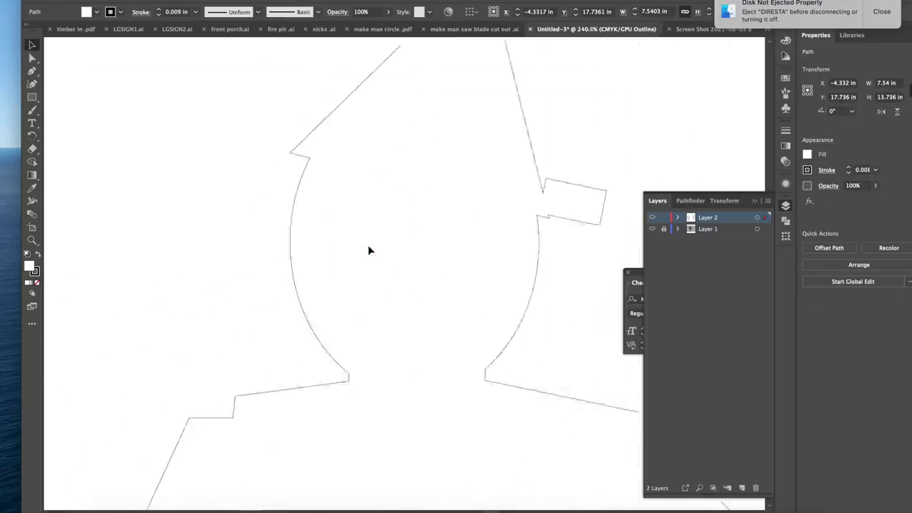
pyautogui.click(165, 104)
pyautogui.press('a')
pyautogui.scroll(4, 214, 187)
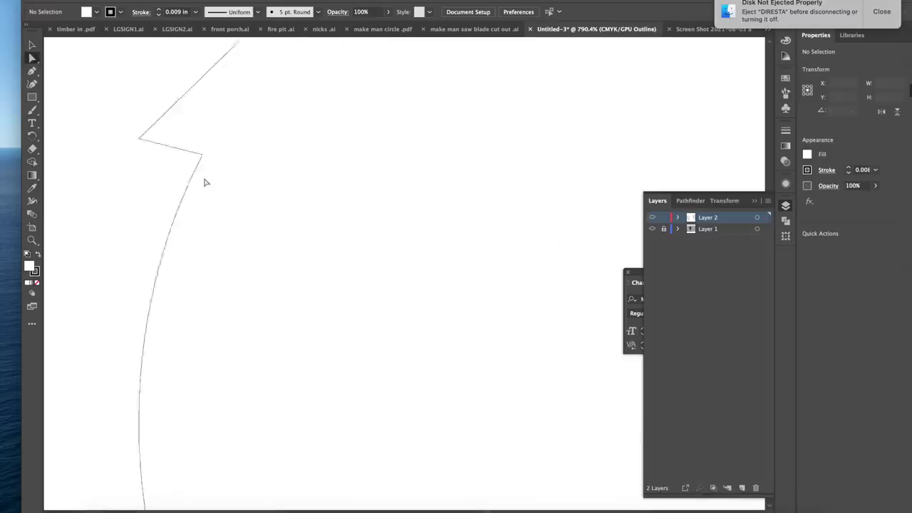
pyautogui.scroll(-4, 214, 187)
pyautogui.moveTo(209, 218); pyautogui.dragTo(181, 216)
pyautogui.hscroll(2, 368, 320)
pyautogui.scroll(2, 369, 320)
pyautogui.moveTo(190, 257); pyautogui.dragTo(178, 264)
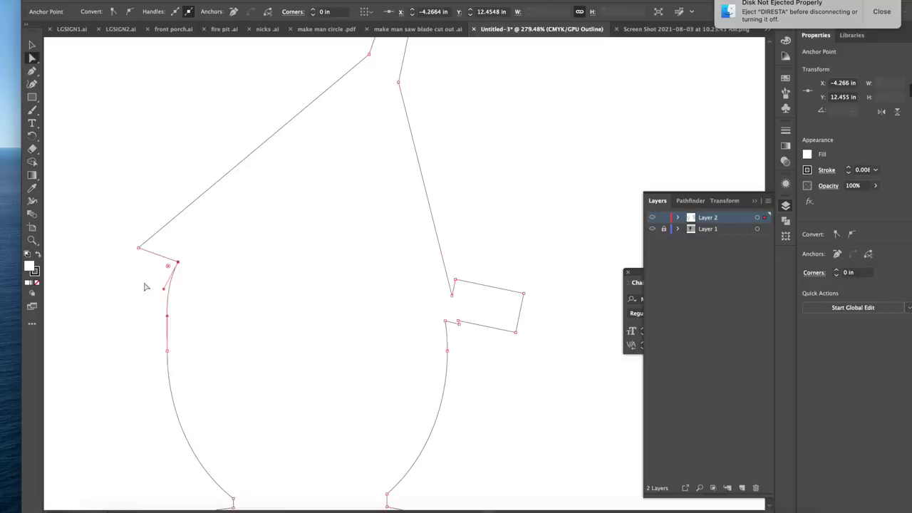
# Reshape the small brim piece on the hat's right by moving its inner anchor points where it joins the hat and head.
pyautogui.scroll(6, 345, 334)
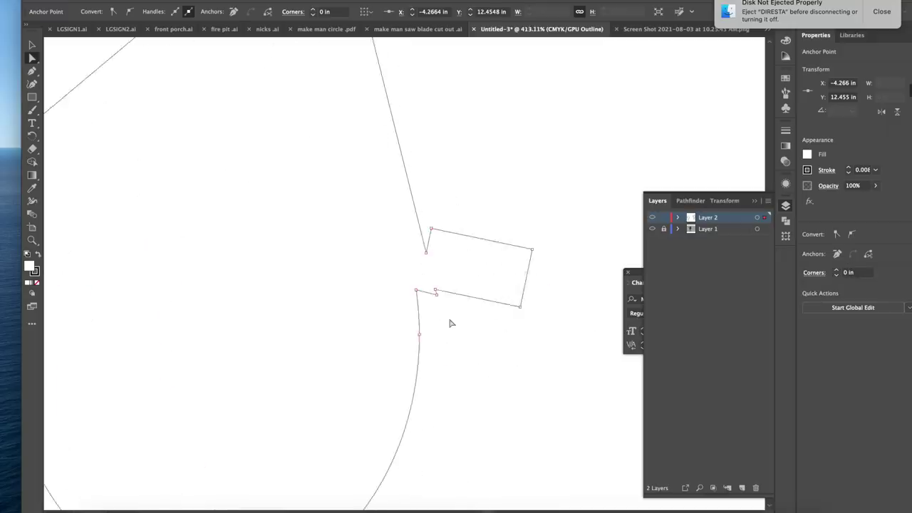
pyautogui.moveTo(425, 260); pyautogui.dragTo(390, 249)
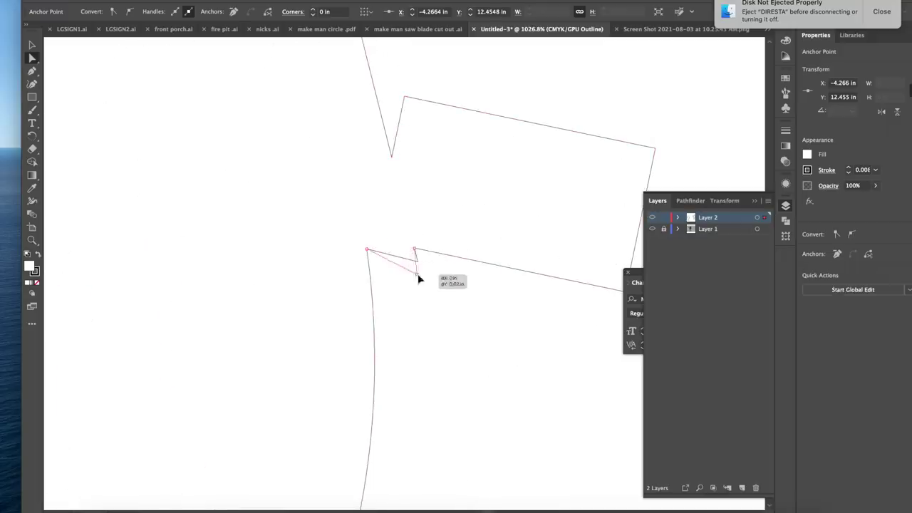
pyautogui.moveTo(422, 276); pyautogui.dragTo(372, 264)
pyautogui.scroll(-7, 371, 265)
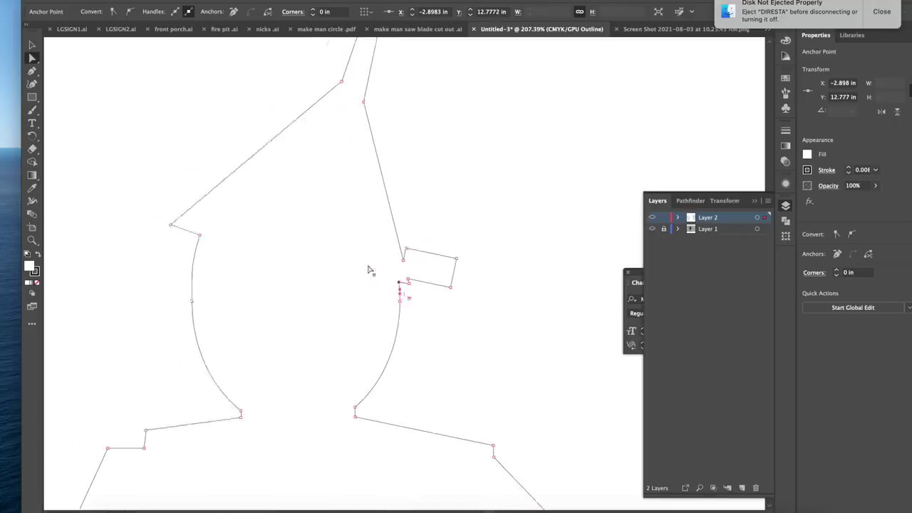
pyautogui.scroll(7, 419, 273)
pyautogui.moveTo(385, 180); pyautogui.dragTo(389, 229)
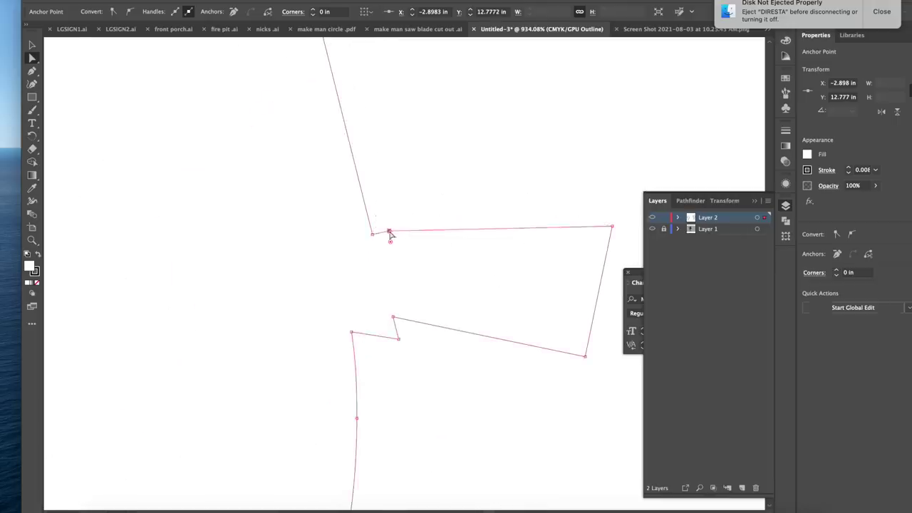
pyautogui.scroll(-5, 388, 229)
pyautogui.scroll(-7, 397, 232)
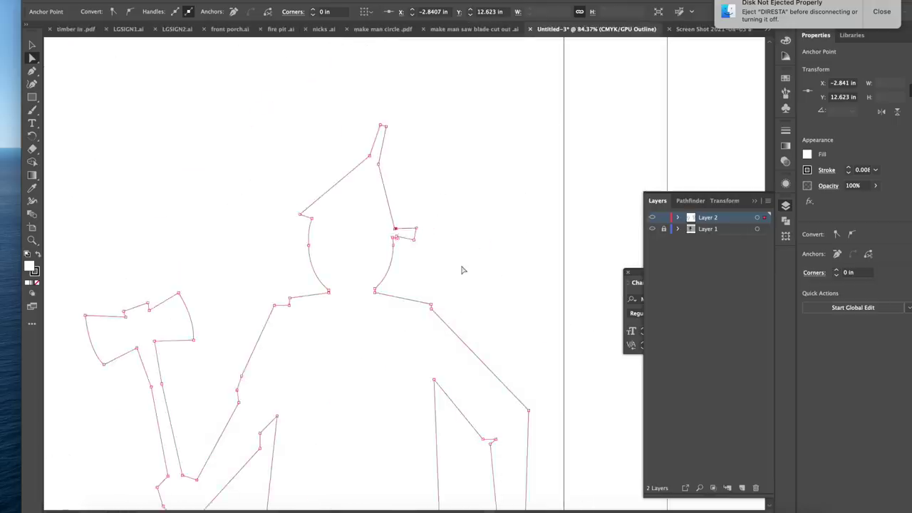
pyautogui.click(405, 259)
# Adjust the right anchor point at the base of the hat's narrow tip.
pyautogui.scroll(6, 406, 258)
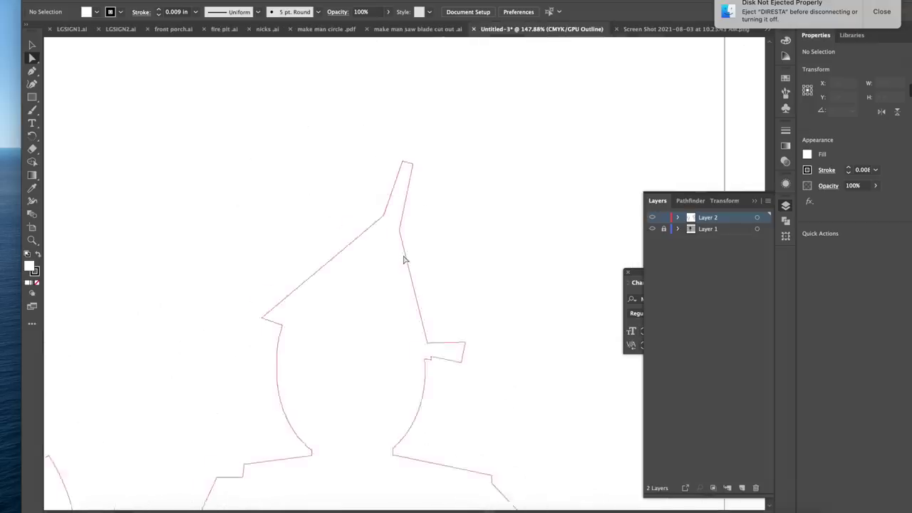
pyautogui.moveTo(396, 189); pyautogui.dragTo(406, 159)
pyautogui.scroll(-7, 428, 179)
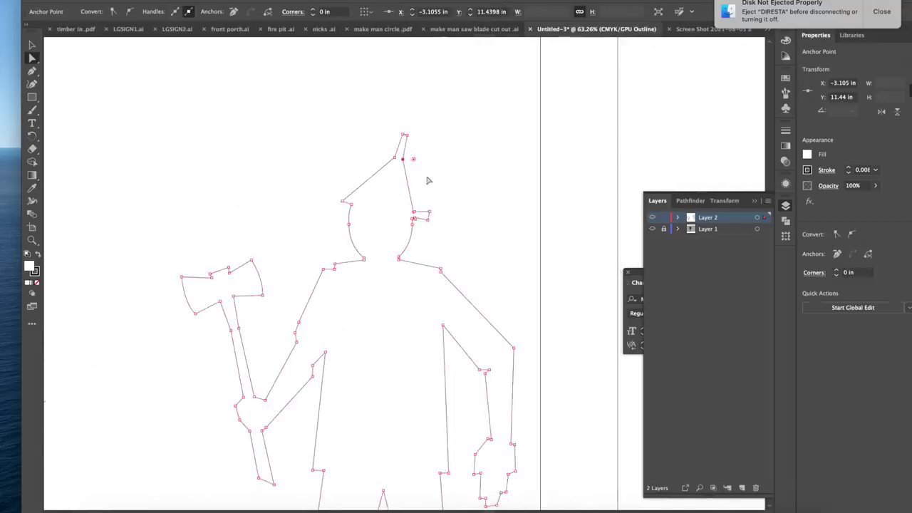
# Move the corner anchor points on the silhouette's right and left shoulders to refine the shoulder contours.
pyautogui.scroll(5, 467, 187)
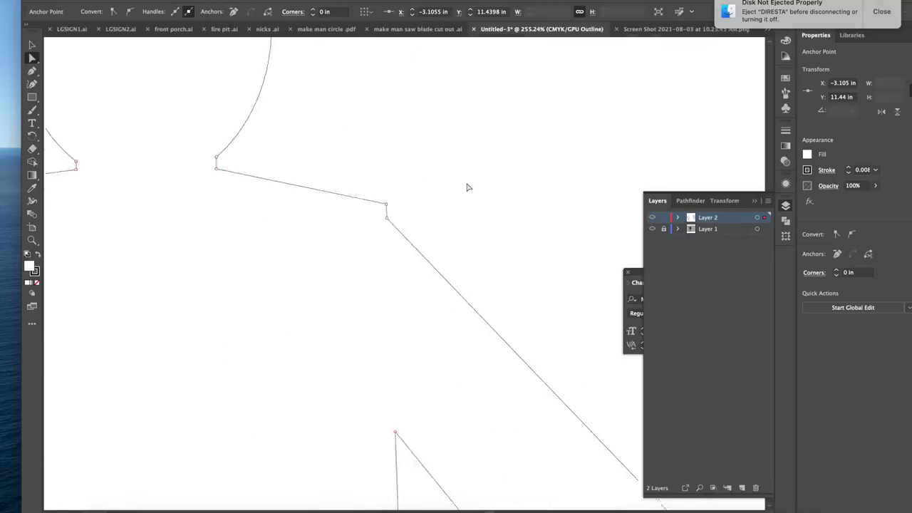
pyautogui.moveTo(451, 243); pyautogui.dragTo(457, 243)
pyautogui.click(406, 352)
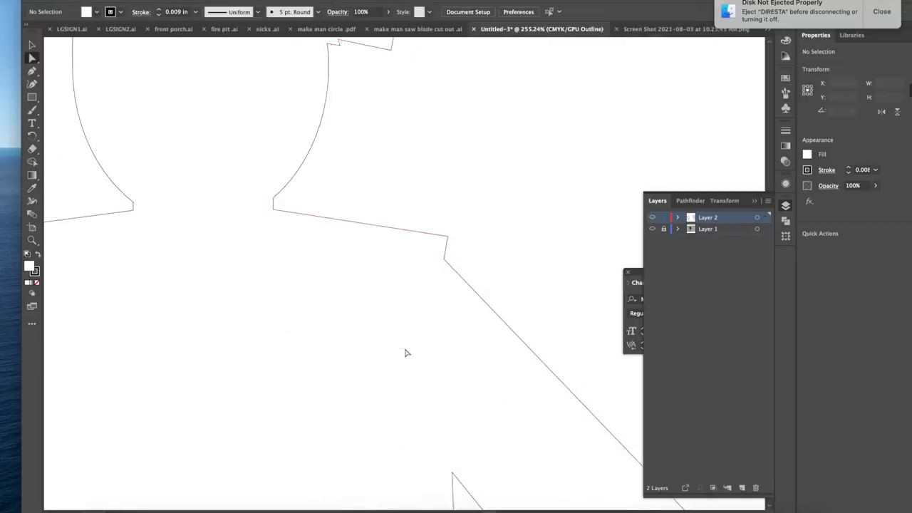
pyautogui.hscroll(-5, 361, 337)
pyautogui.moveTo(291, 215); pyautogui.dragTo(279, 235)
pyautogui.scroll(-6, 280, 235)
pyautogui.scroll(-2, 281, 238)
pyautogui.scroll(-3, 316, 278)
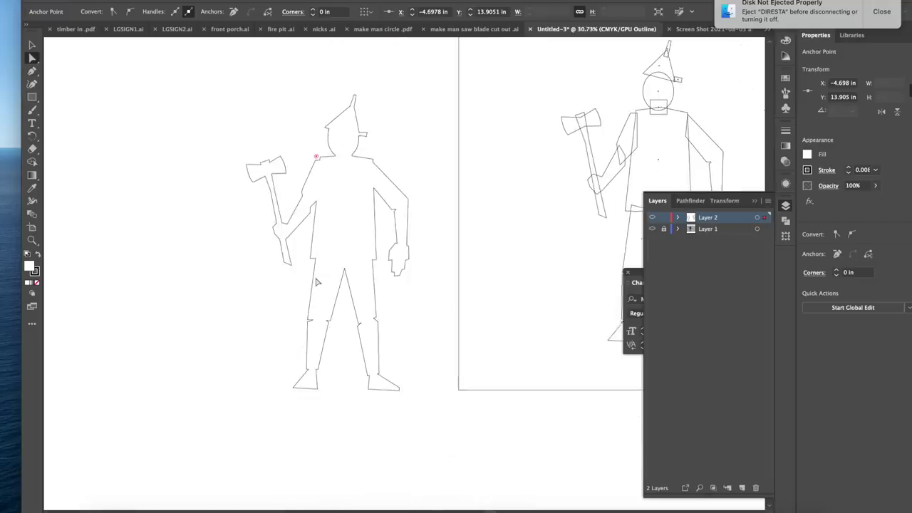
pyautogui.click(400, 342)
# Draw a base rectangle about 6.68 by 1.74 in beneath the silhouette's feet.
pyautogui.scroll(3, 386, 348)
pyautogui.scroll(-4, 386, 348)
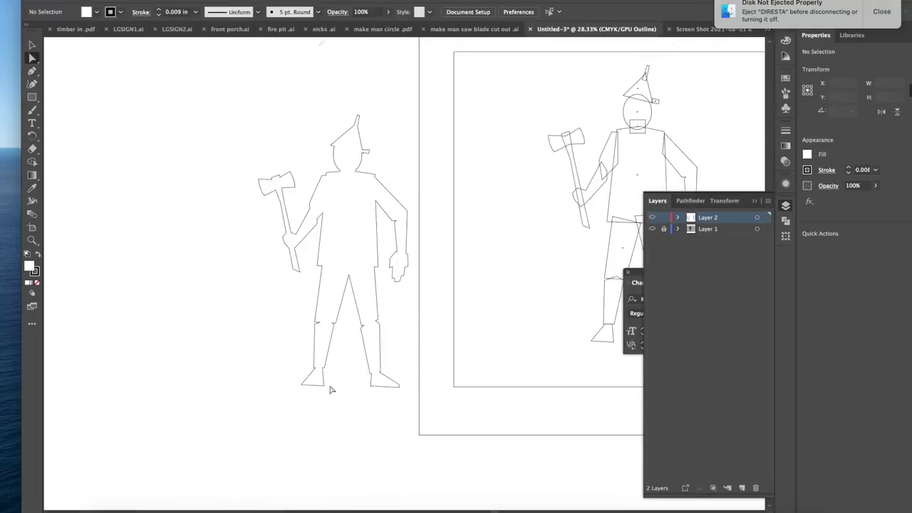
pyautogui.scroll(-2, 325, 392)
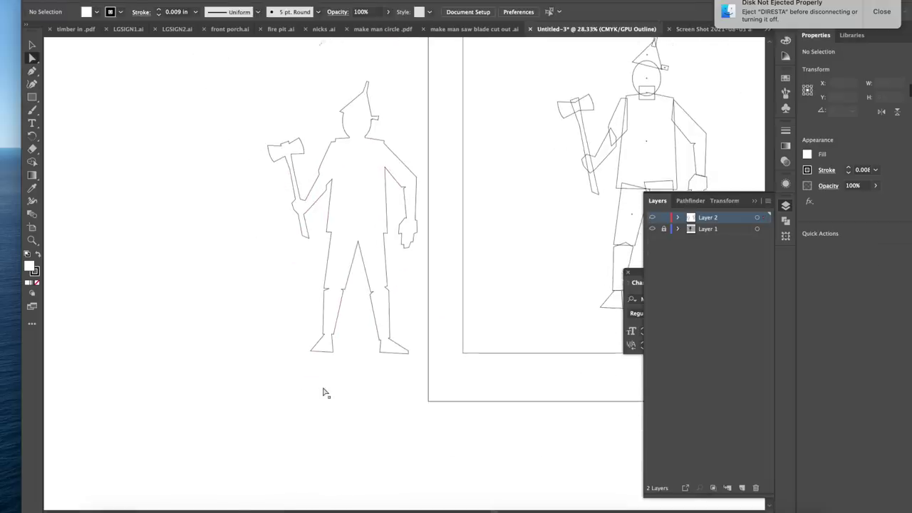
pyautogui.scroll(-1, 323, 393)
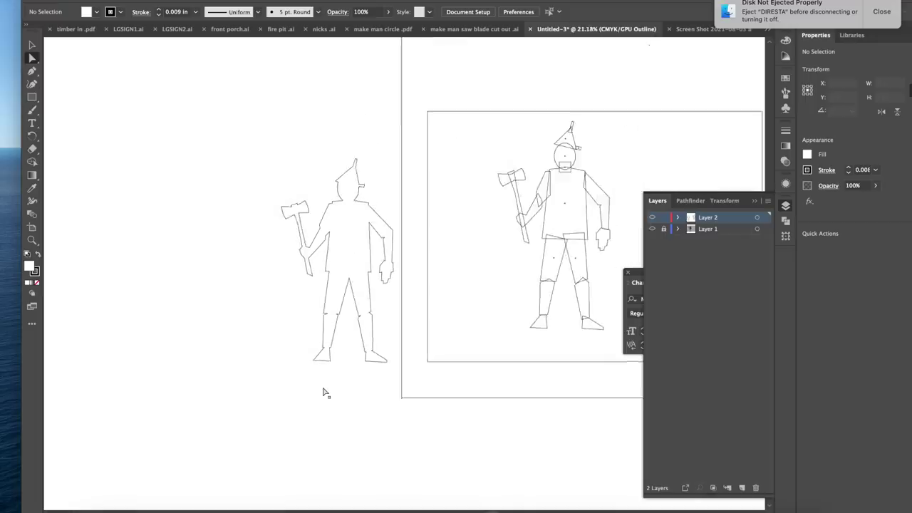
pyautogui.scroll(3, 322, 392)
pyautogui.press('m')
pyautogui.moveTo(276, 331); pyautogui.dragTo(478, 384)
pyautogui.scroll(-5, 358, 366)
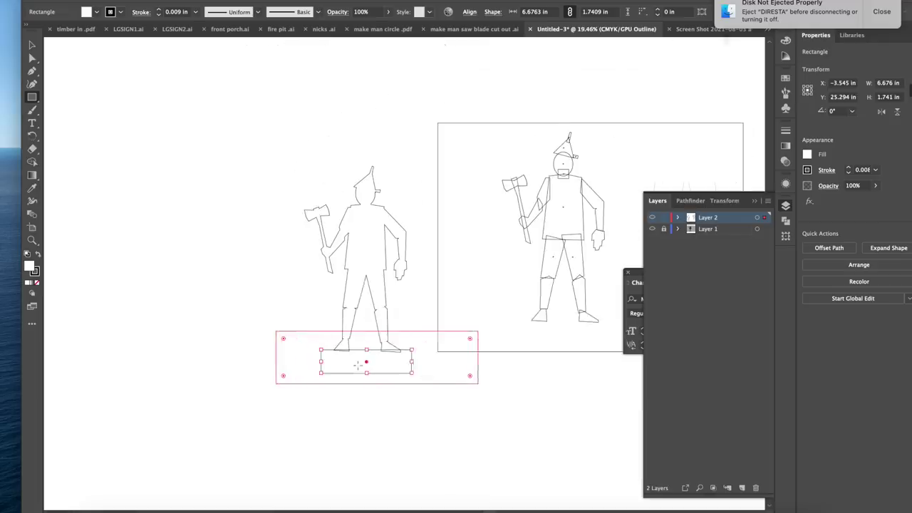
pyautogui.scroll(5, 366, 366)
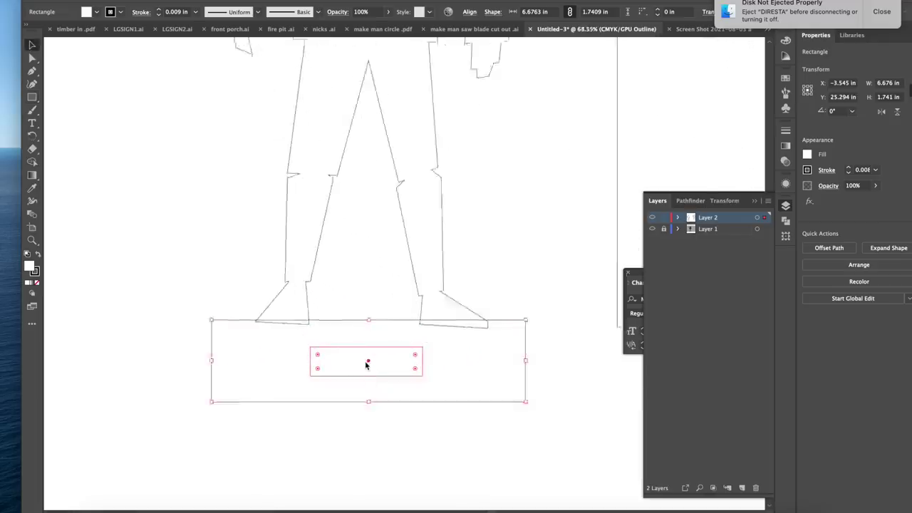
pyautogui.scroll(-3, 367, 367)
# Add the text "diresta" on the base, scale it proportionally to about 5 in wide and move it over the rectangle.
pyautogui.click(303, 363)
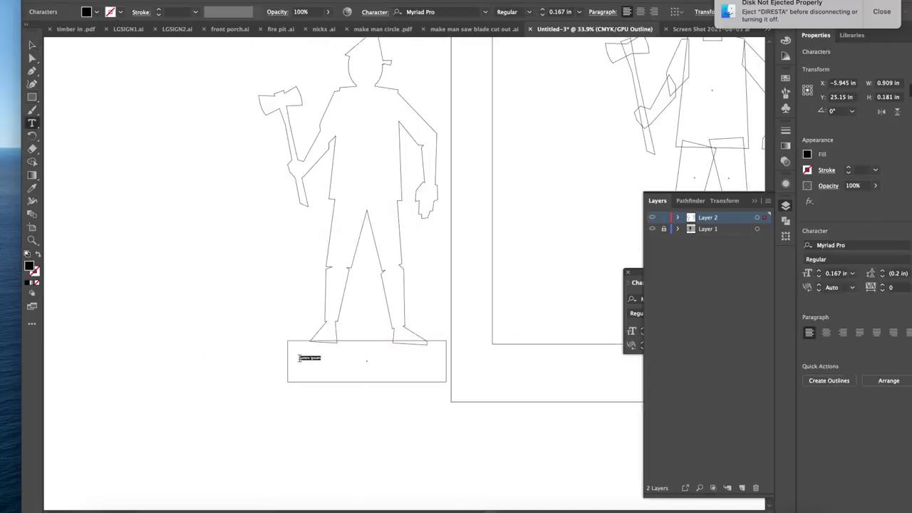
pyautogui.press('Escape')
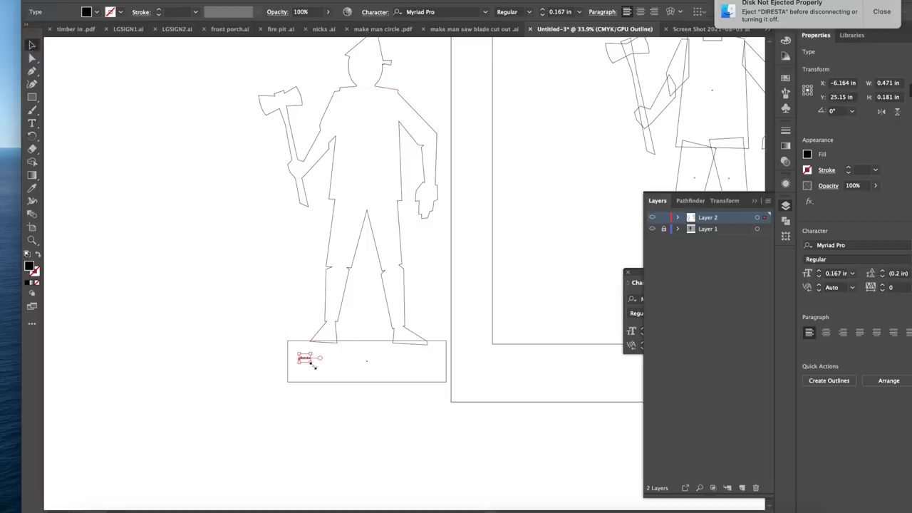
pyautogui.moveTo(314, 365); pyautogui.dragTo(426, 413)
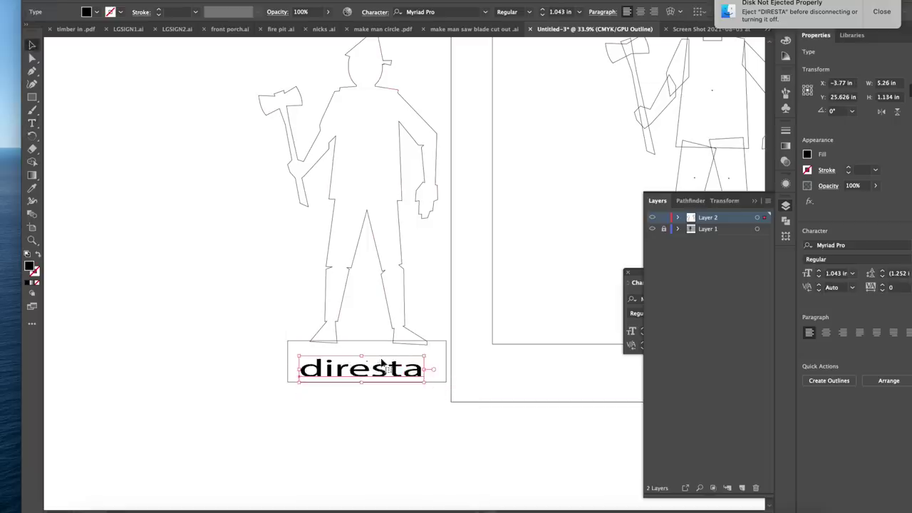
pyautogui.press('super+z')
pyautogui.moveTo(316, 368); pyautogui.dragTo(421, 451)
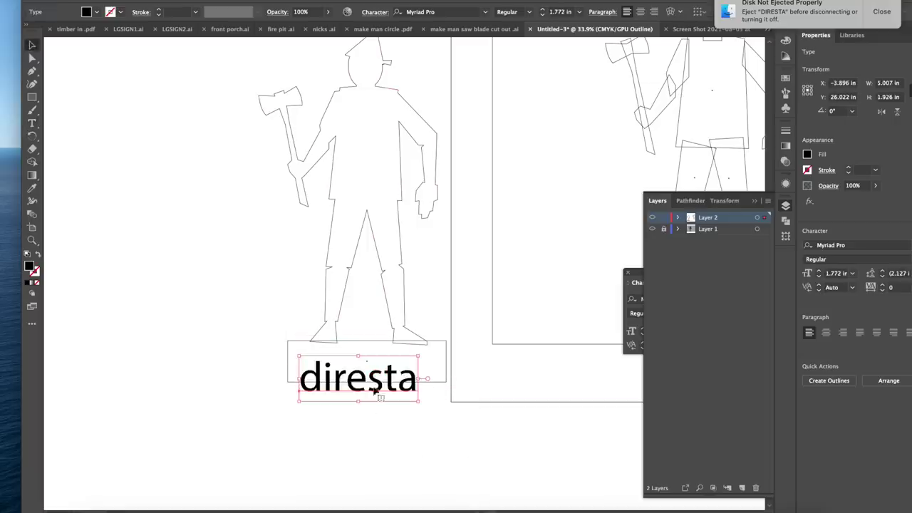
pyautogui.moveTo(375, 390); pyautogui.dragTo(388, 371)
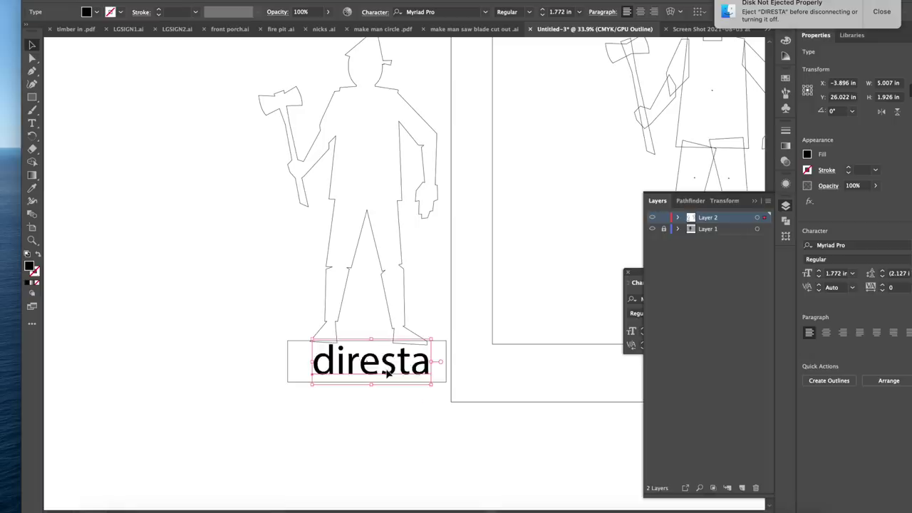
# Set the base text's font to Stencil Std Bold and convert the text to outlines.
pyautogui.click(485, 13)
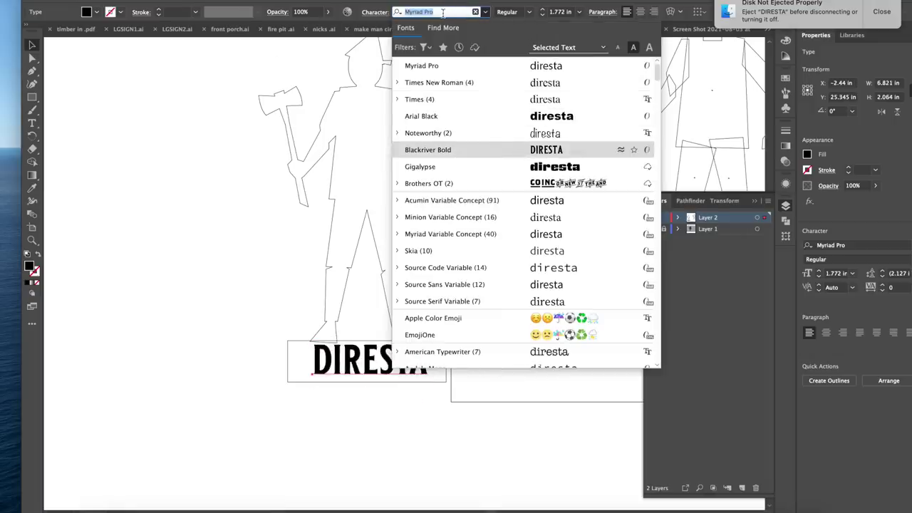
pyautogui.write('stencil')
pyautogui.click(475, 68)
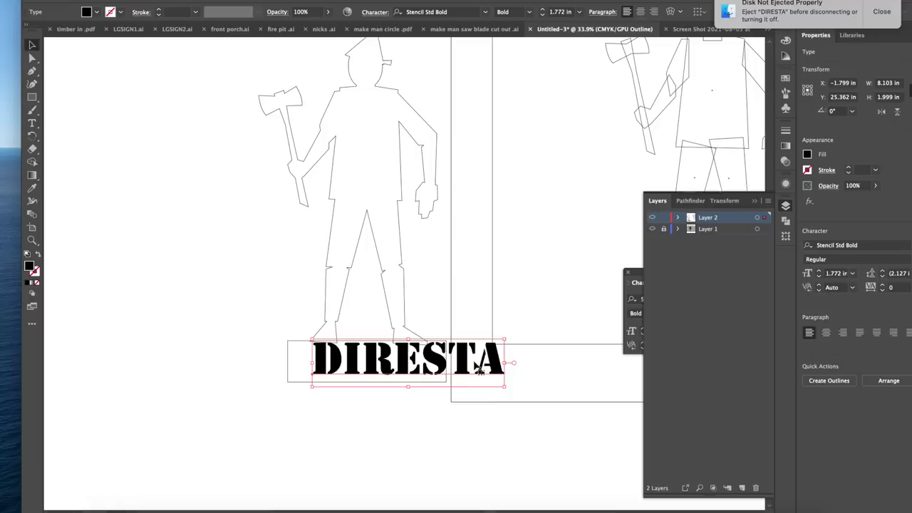
pyautogui.rightClick(480, 370)
pyautogui.click(513, 392)
# Scale and position the outlined lettering to fit inside the base rectangle, about 6.24 by 1.07 in.
pyautogui.moveTo(505, 376); pyautogui.dragTo(447, 363)
pyautogui.moveTo(392, 353); pyautogui.dragTo(380, 362)
pyautogui.scroll(5, 380, 360)
pyautogui.moveTo(485, 337); pyautogui.dragTo(562, 302)
pyautogui.moveTo(338, 381); pyautogui.dragTo(321, 401)
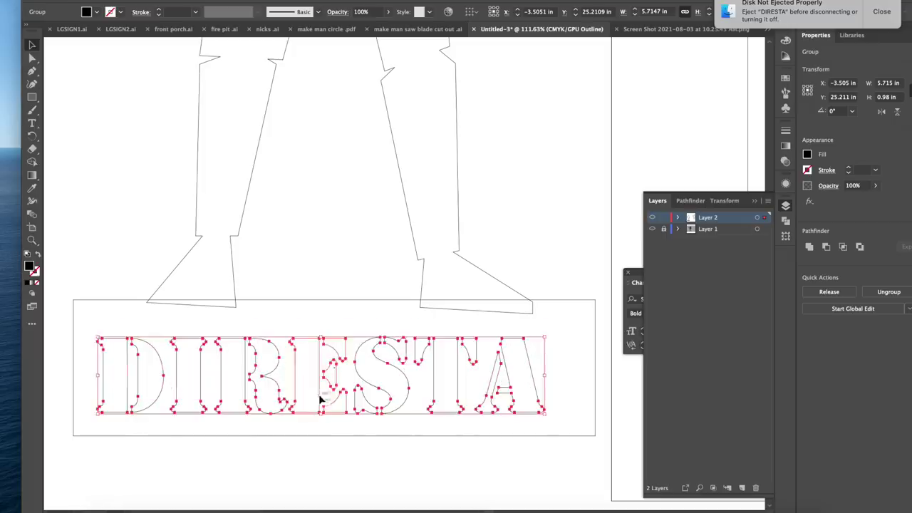
pyautogui.moveTo(545, 337); pyautogui.dragTo(586, 330)
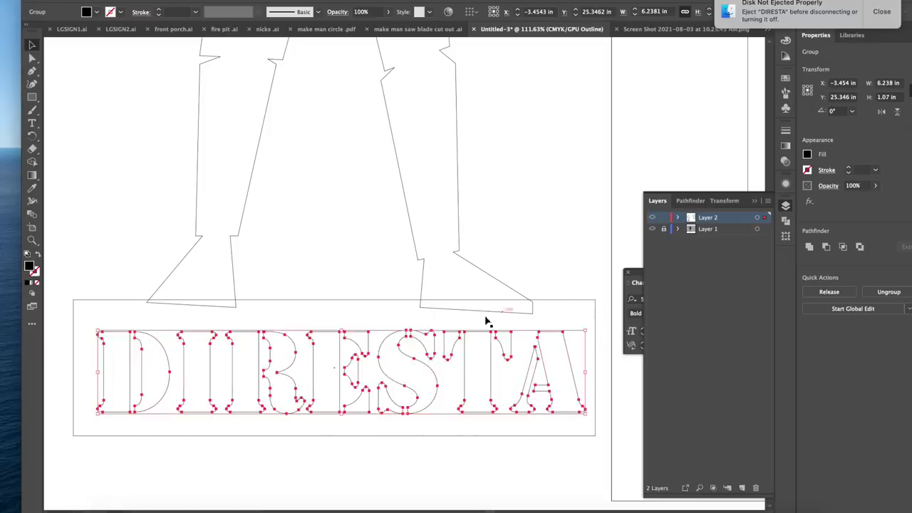
# Lower the base rectangle's upper edge to just above the lettering, making the base about 1.6 in high.
pyautogui.click(357, 299)
pyautogui.moveTo(332, 302); pyautogui.dragTo(335, 311)
pyautogui.click(377, 431)
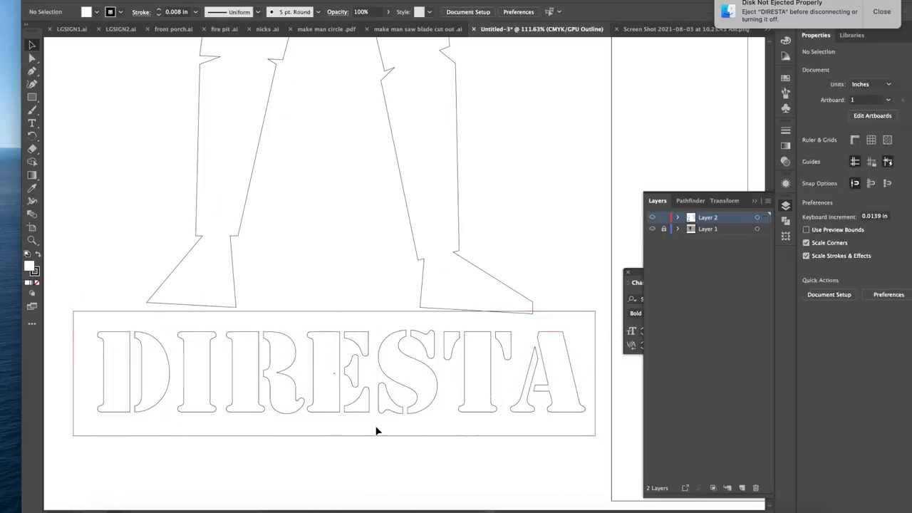
pyautogui.scroll(-5, 376, 427)
# Subtract the outlined lettering from the base rectangle with Minus Front so the letters become cutouts.
pyautogui.click(448, 370)
pyautogui.keyDown('shift'); pyautogui.click(445, 384); pyautogui.keyUp('shift')
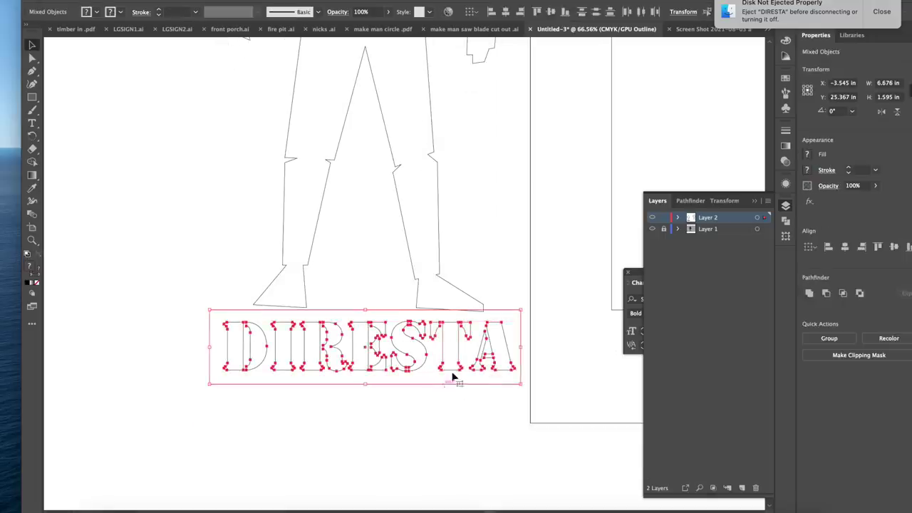
pyautogui.click(810, 293)
pyautogui.press('super+z')
pyautogui.click(826, 295)
pyautogui.click(483, 388)
pyautogui.click(482, 385)
# Switch from outline to preview display and hide Layer 1.
pyautogui.press('super+y')
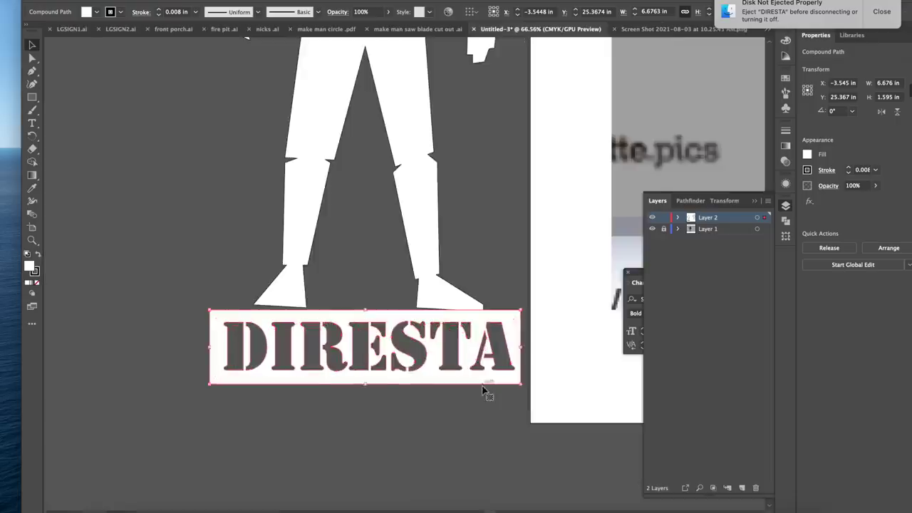
pyautogui.scroll(-5, 482, 385)
pyautogui.click(653, 228)
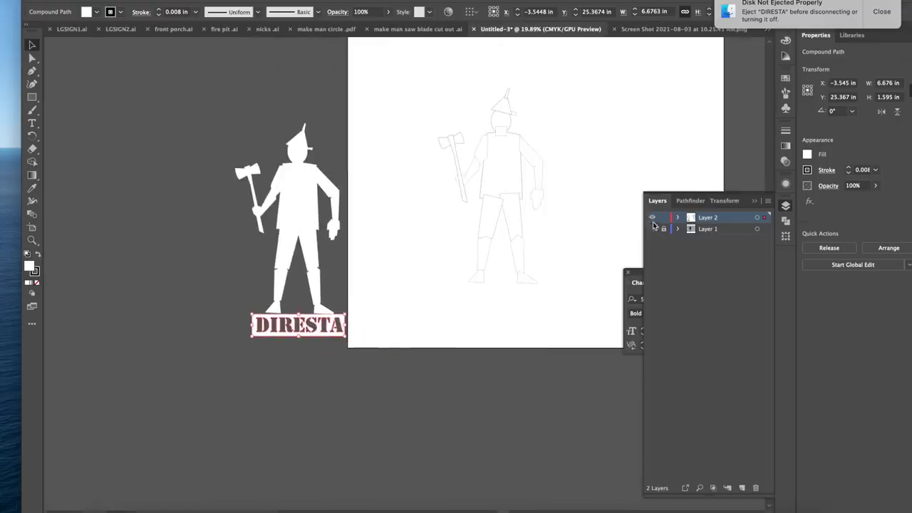
# Draw a thin rectangle beneath the foot on the axe side, bridging the gap between the sole and the base.
pyautogui.scroll(8, 276, 262)
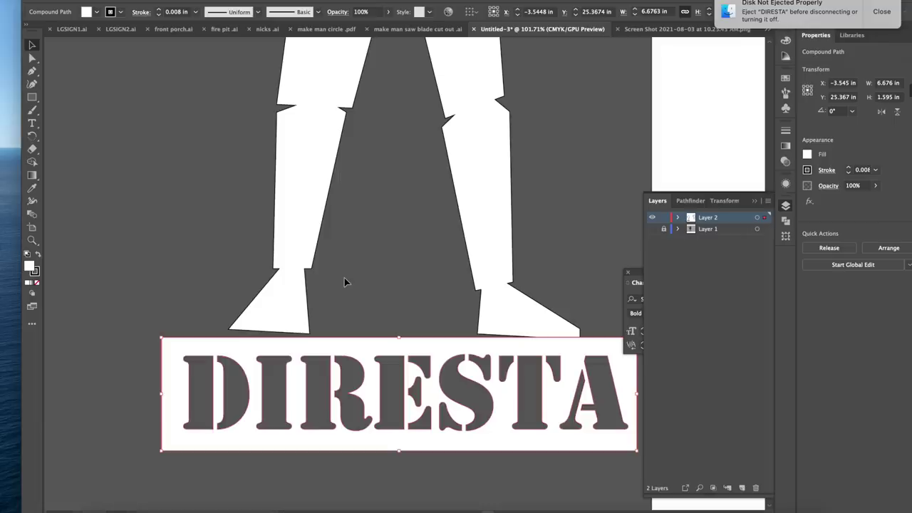
pyautogui.click(32, 58)
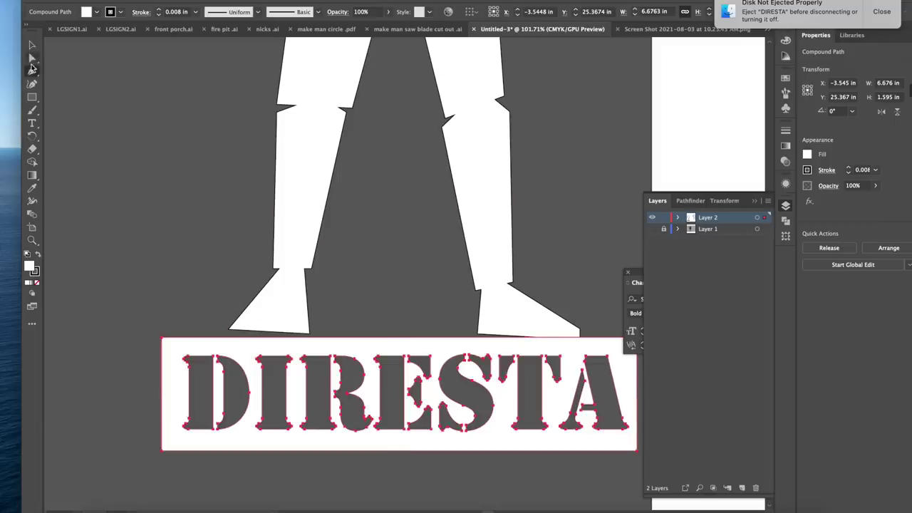
pyautogui.click(232, 333)
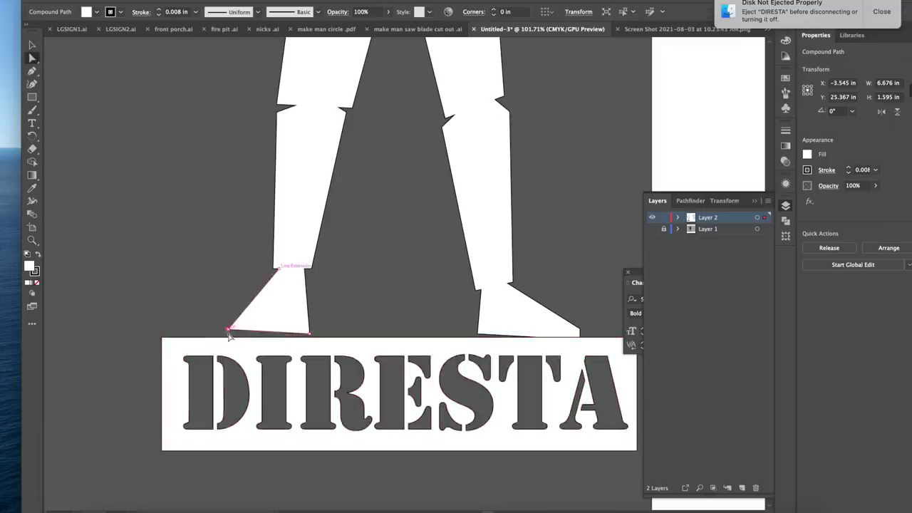
pyautogui.click(231, 331)
pyautogui.scroll(3, 246, 323)
pyautogui.scroll(-2, 248, 324)
pyautogui.scroll(3, 199, 285)
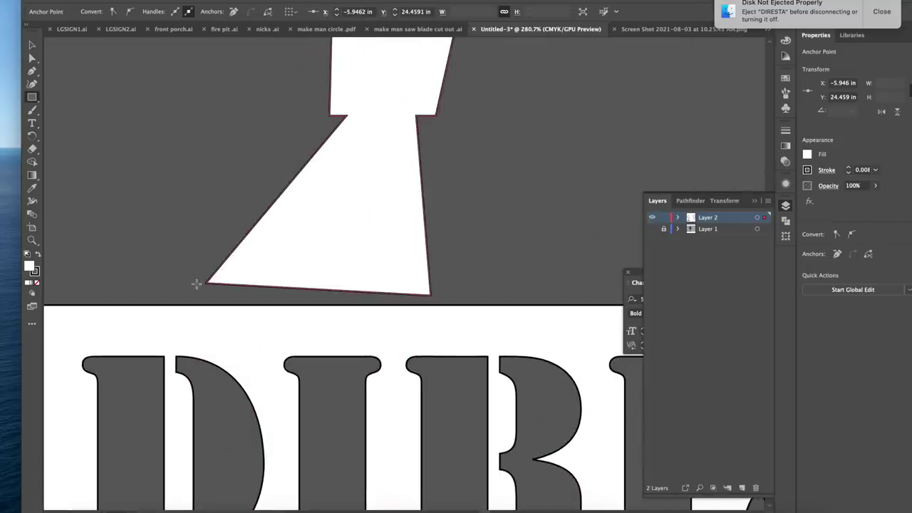
pyautogui.moveTo(206, 283)
pyautogui.mouseDown()
pyautogui.moveTo(284, 331)
pyautogui.moveTo(432, 314)
pyautogui.mouseUp()
# Unite the thin sole rectangle under the axe-side foot with the tin man silhouette.
pyautogui.press('v')
pyautogui.moveTo(237, 297); pyautogui.dragTo(234, 298)
pyautogui.click(316, 241)
pyautogui.keyDown('shift'); pyautogui.click(415, 294); pyautogui.keyUp('shift')
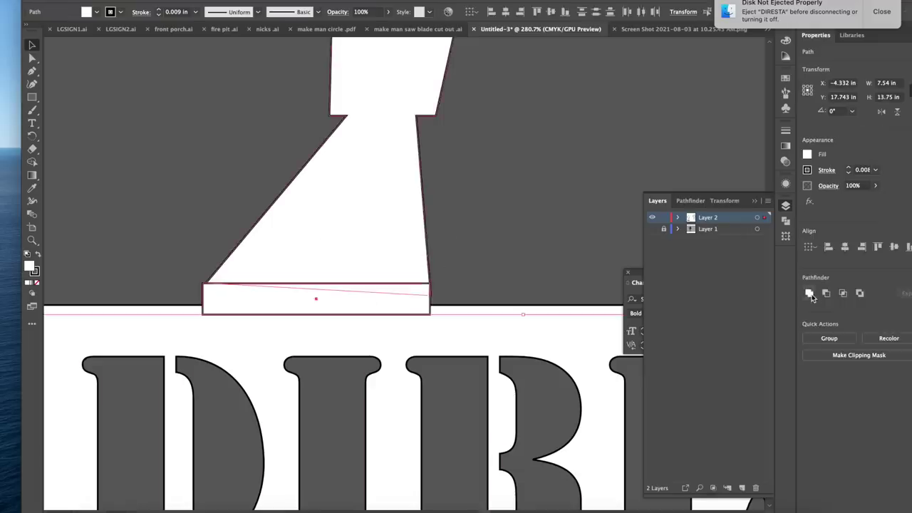
pyautogui.click(810, 293)
# Draw a rectangle about 1.54 by 0.13 in under the other foot, overlapping the base, and unite it with the silhouette.
pyautogui.scroll(-5, 509, 291)
pyautogui.hscroll(5, 509, 291)
pyautogui.scroll(3, 510, 292)
pyautogui.press('m')
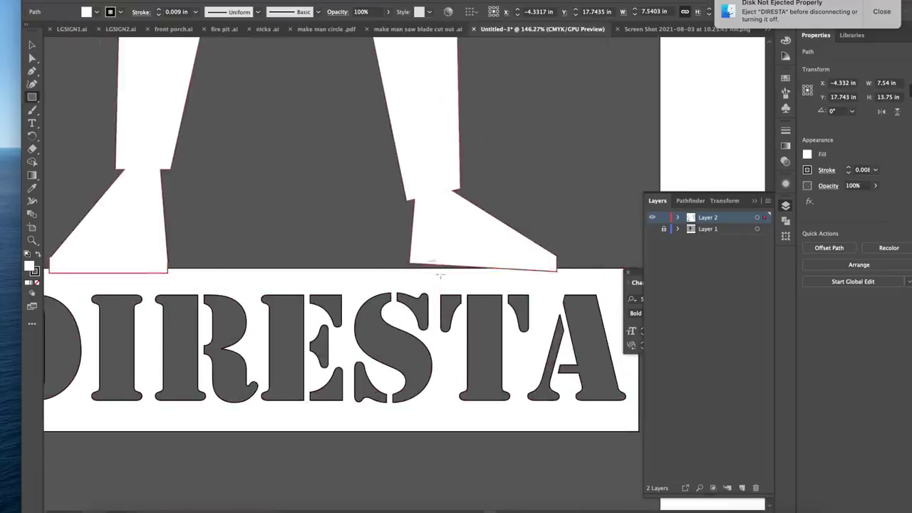
pyautogui.moveTo(404, 263); pyautogui.dragTo(563, 272)
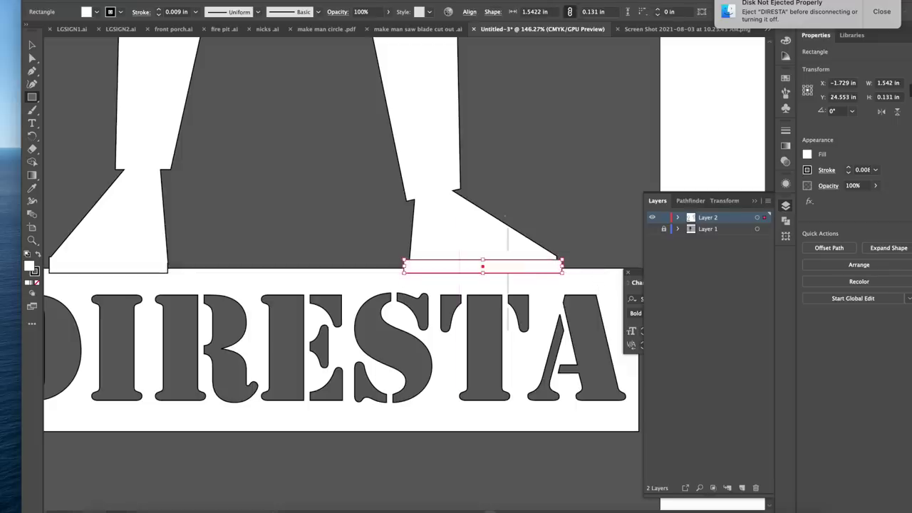
pyautogui.press('v')
pyautogui.keyDown('shift'); pyautogui.click(426, 157); pyautogui.keyUp('shift')
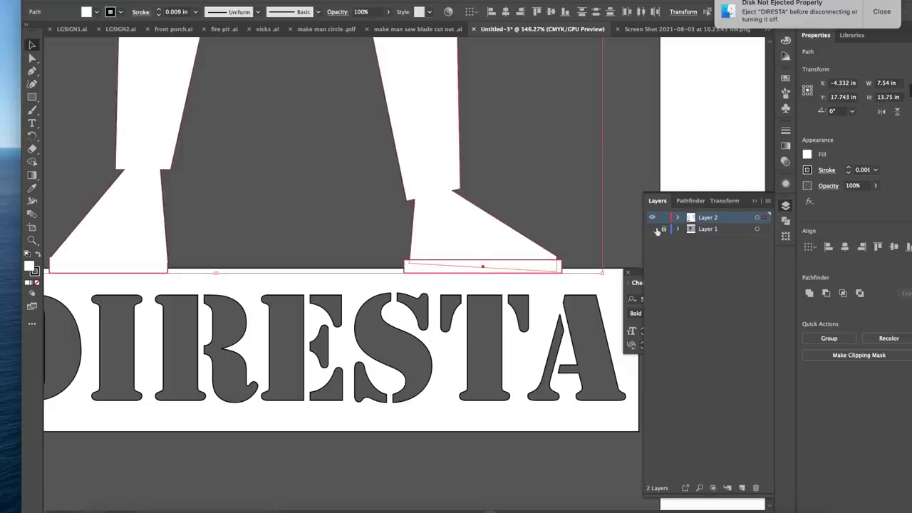
pyautogui.click(810, 294)
# Try to unite the silhouette with the DIRESTA base.
pyautogui.scroll(-8, 415, 239)
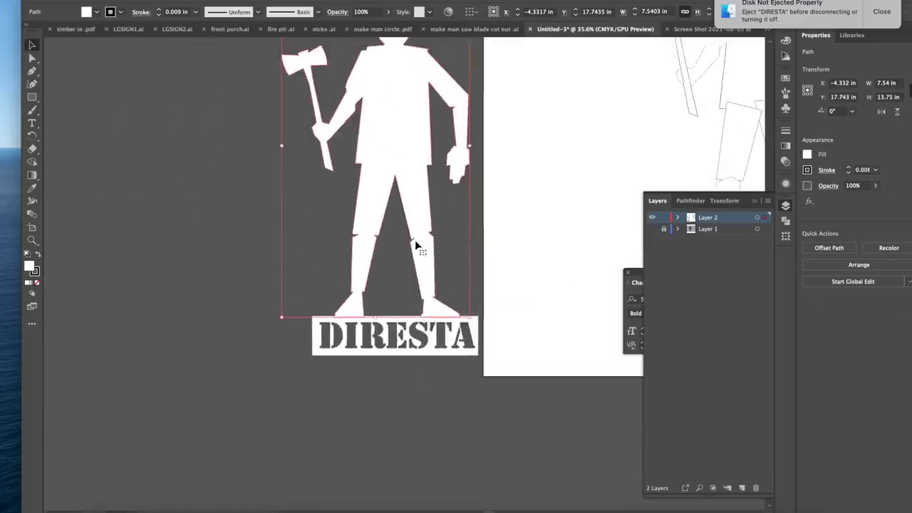
pyautogui.keyDown('shift'); pyautogui.click(438, 355); pyautogui.keyUp('shift')
pyautogui.click(810, 293)
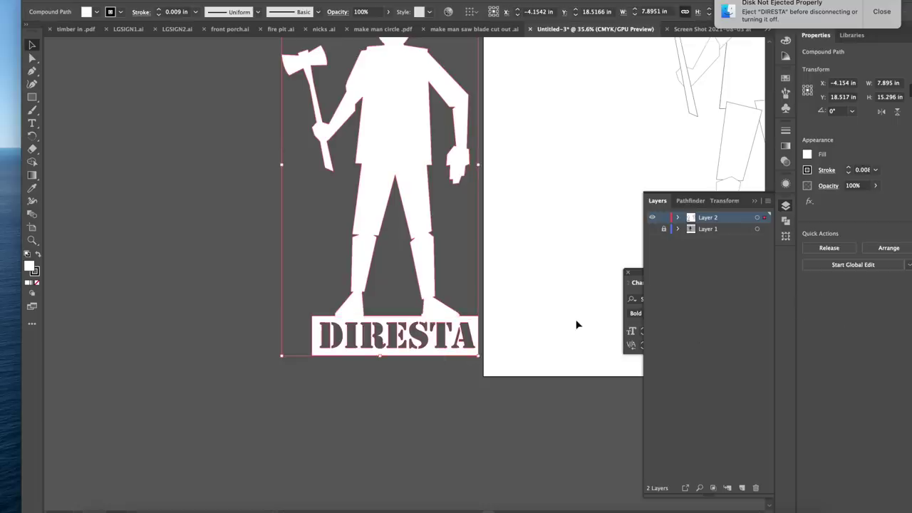
# Select the separate silhouette and DIRESTA base and place a duplicate of them up and to the left of the originals.
pyautogui.click(355, 372)
pyautogui.scroll(-3, 355, 373)
pyautogui.click(367, 298)
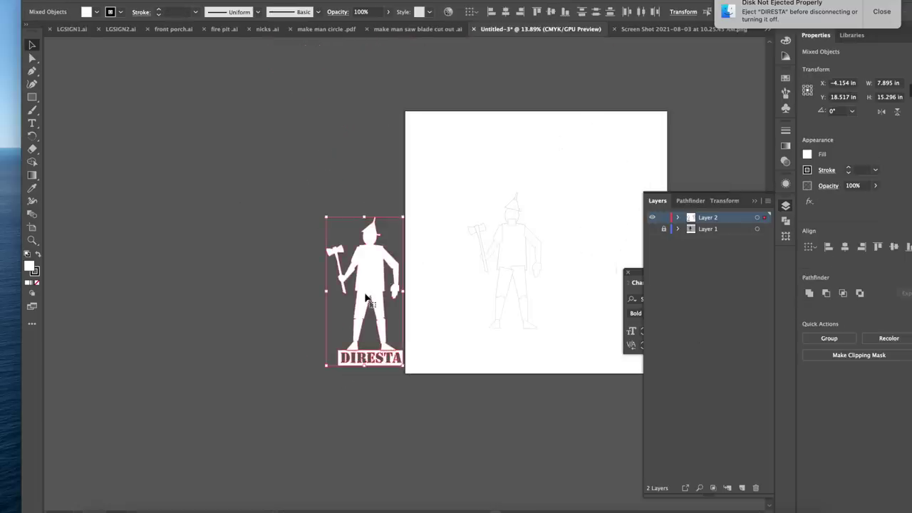
pyautogui.moveTo(366, 295); pyautogui.dragTo(284, 208)
pyautogui.scroll(5, 330, 292)
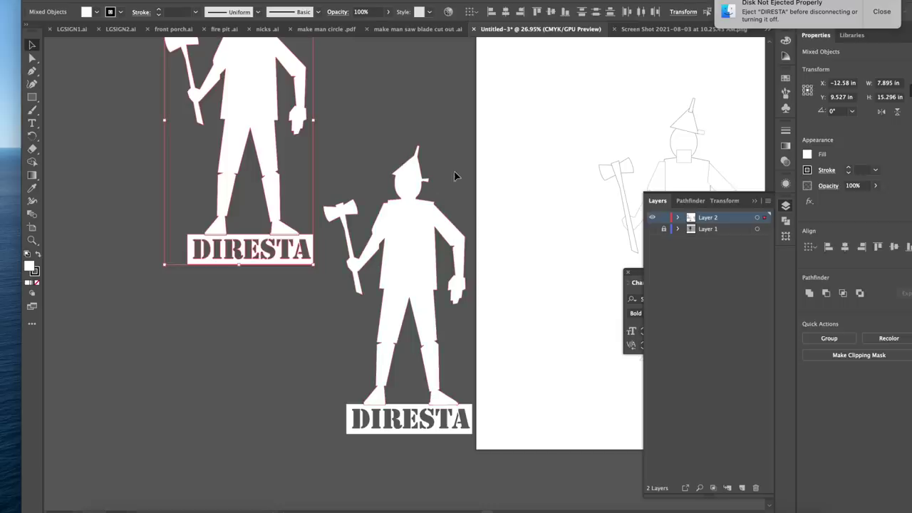
# Unite the original silhouette beside the artboard with its DIRESTA base into one shape.
pyautogui.moveTo(456, 176); pyautogui.dragTo(386, 436)
pyautogui.click(818, 295)
pyautogui.scroll(-2, 491, 371)
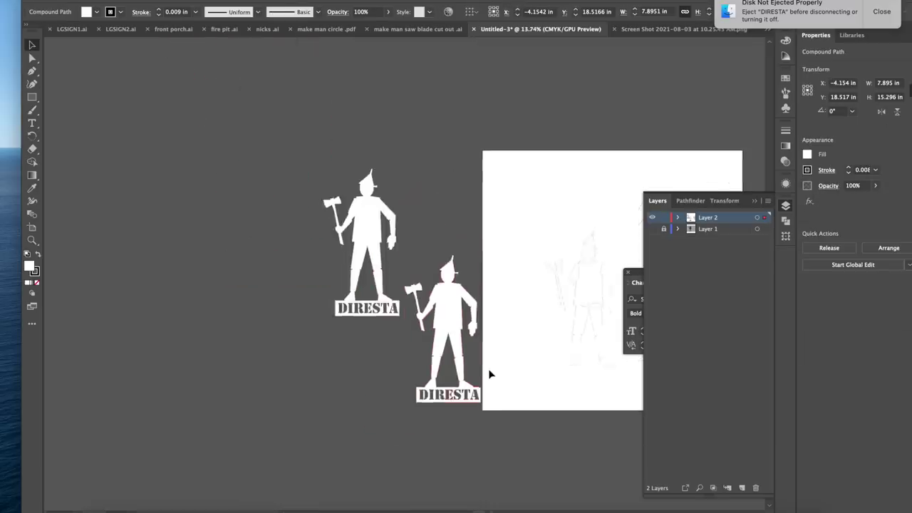
# Move the merged silhouette onto the artboard to the right of the line drawing, and bring the duplicate closer to the artboard.
pyautogui.scroll(4, 602, 253)
pyautogui.scroll(-4, 458, 220)
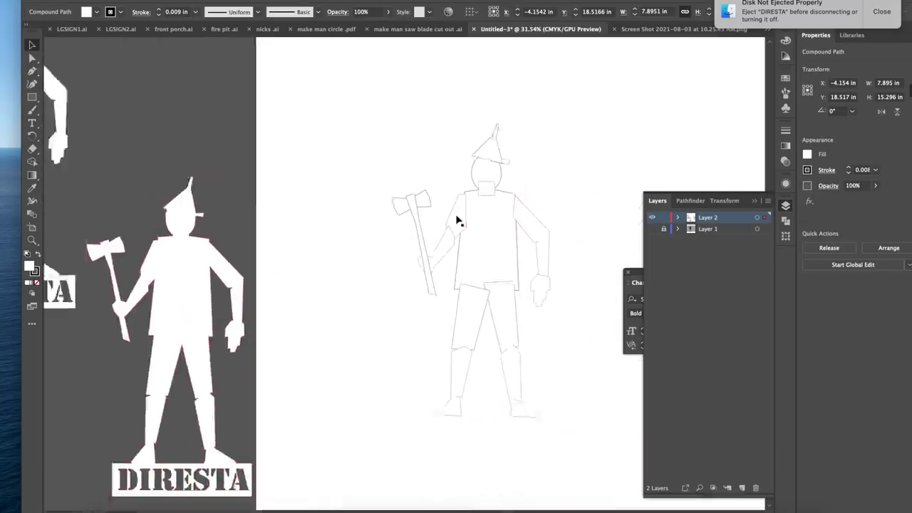
pyautogui.moveTo(316, 246); pyautogui.dragTo(568, 220)
pyautogui.moveTo(157, 291); pyautogui.dragTo(155, 293)
pyautogui.moveTo(220, 168); pyautogui.dragTo(289, 228)
pyautogui.hscroll(2, 456, 258)
pyautogui.scroll(3, 500, 266)
# Fill the merged silhouette on the artboard with light gray.
pyautogui.click(488, 183)
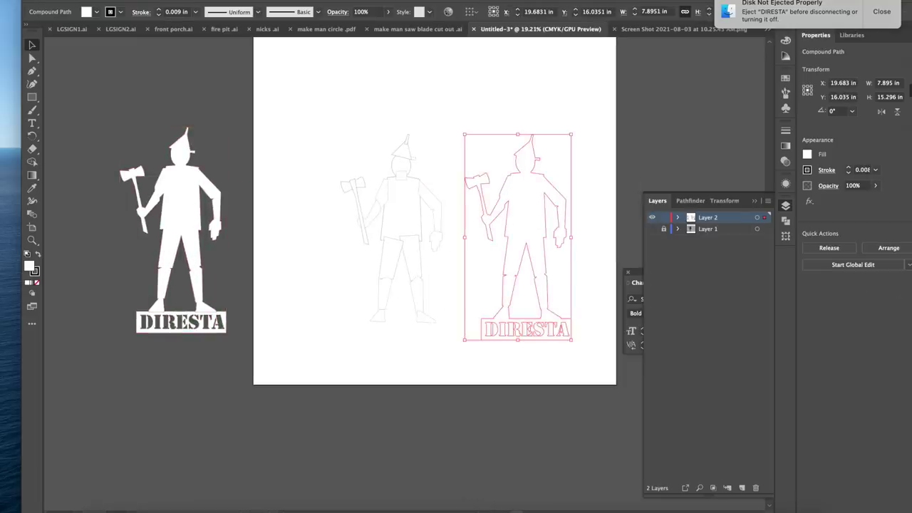
pyautogui.click(97, 12)
pyautogui.click(84, 57)
pyautogui.click(547, 374)
# Draw a vertical rectangle about 0.88 by 3.05 in, overlapping the base's lower edge below the letters D and I.
pyautogui.scroll(3, 546, 374)
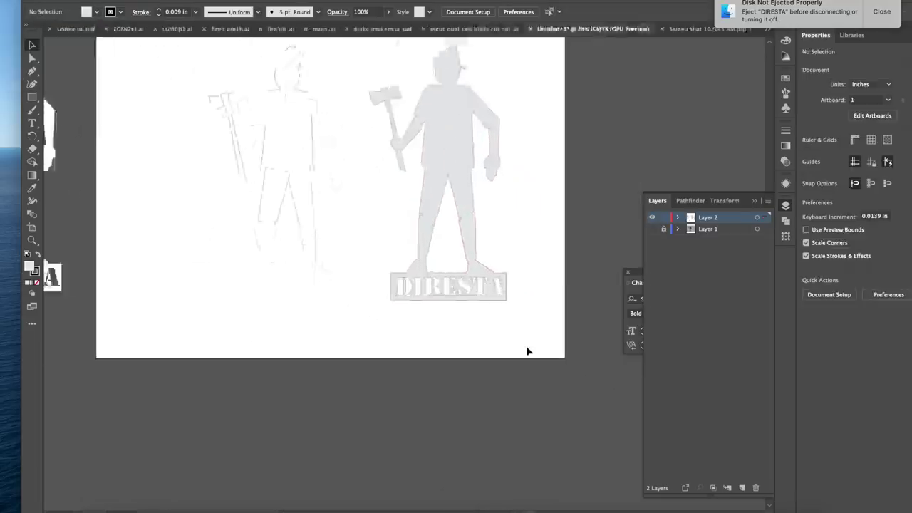
pyautogui.scroll(-1, 526, 343)
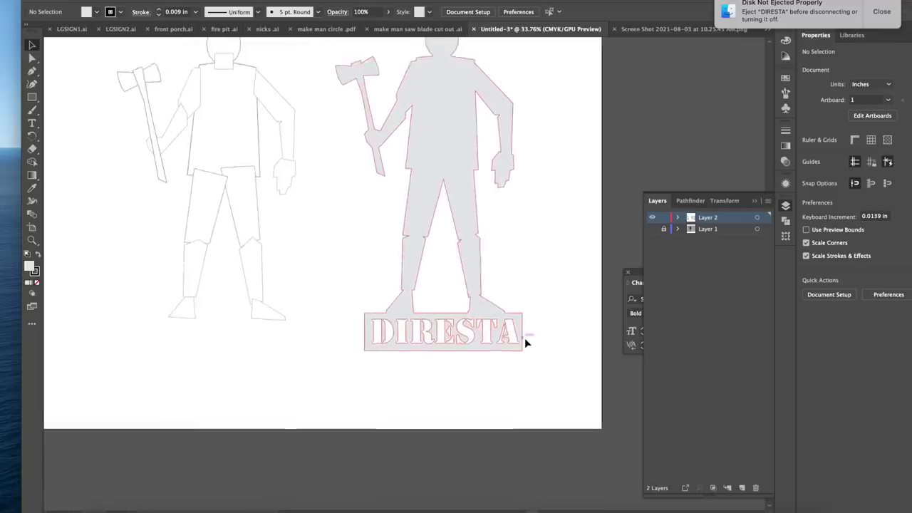
pyautogui.scroll(-2, 525, 343)
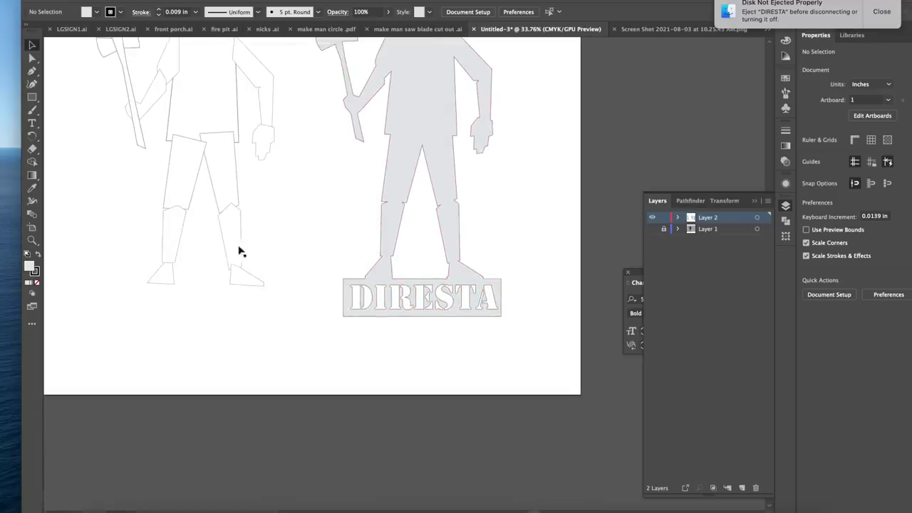
pyautogui.click(31, 97)
pyautogui.scroll(3, 391, 356)
pyautogui.moveTo(367, 234); pyautogui.dragTo(397, 339)
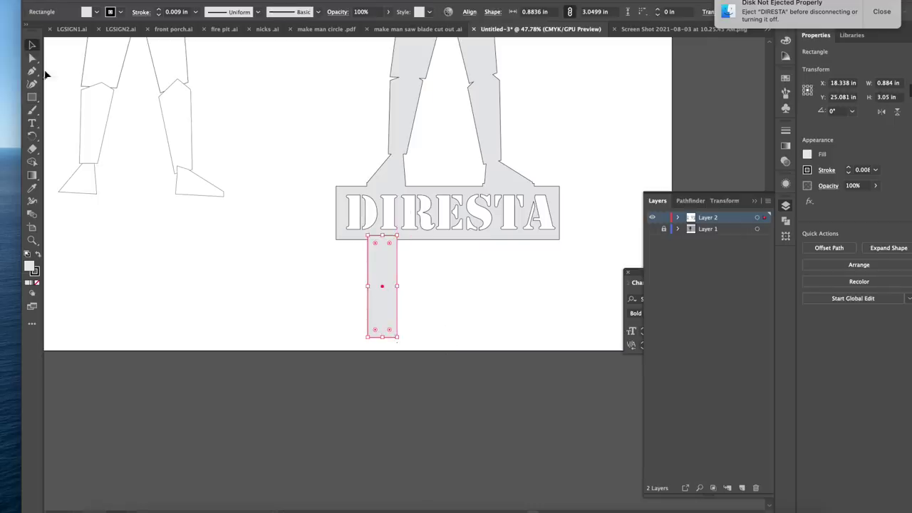
# Taper the rectangle to a point at its lower end to form a stake, and duplicate it beneath the other side of the base.
pyautogui.click(32, 58)
pyautogui.moveTo(368, 337); pyautogui.dragTo(420, 306)
pyautogui.scroll(5, 380, 347)
pyautogui.keyDown('alt'); pyautogui.scroll(-6, 391, 301); pyautogui.keyUp('alt')
pyautogui.keyDown('alt'); pyautogui.scroll(-3, 420, 316); pyautogui.keyUp('alt')
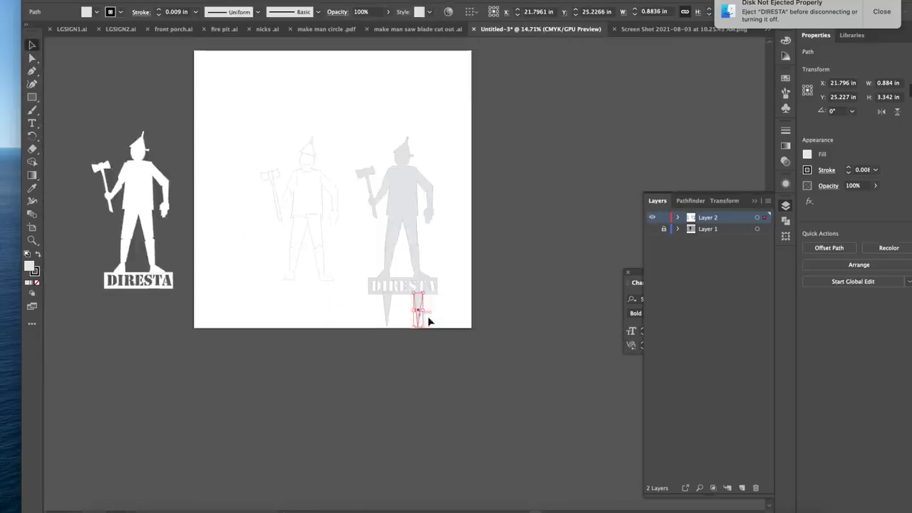
# Lengthen the stake on the axe side to about 4.07 in.
pyautogui.click(435, 306)
pyautogui.keyDown('alt'); pyautogui.scroll(4, 399, 312); pyautogui.keyUp('alt')
pyautogui.click(390, 320)
pyautogui.moveTo(387, 373); pyautogui.dragTo(387, 393)
# Delete the shorter stake and replace it with a copy of the lengthened stake beneath the other side of the base.
pyautogui.click(306, 326)
pyautogui.press('Delete')
pyautogui.click(387, 318)
pyautogui.moveTo(386, 318); pyautogui.dragTo(292, 321)
pyautogui.moveTo(387, 308); pyautogui.dragTo(390, 311)
# Nudge both stakes slightly upward so their upper edges overlap the base.
pyautogui.keyDown('alt'); pyautogui.scroll(5, 316, 302); pyautogui.keyUp('alt')
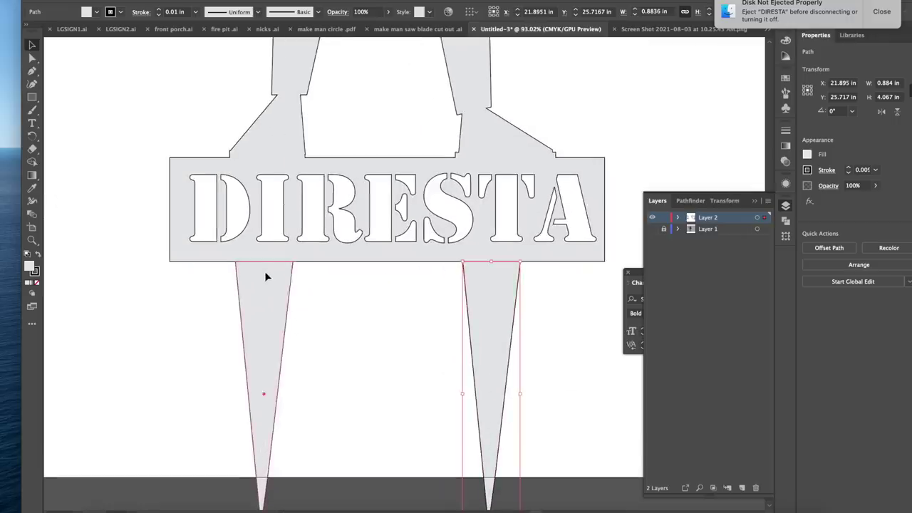
pyautogui.moveTo(265, 275); pyautogui.dragTo(265, 272)
pyautogui.moveTo(496, 281); pyautogui.dragTo(492, 275)
pyautogui.scroll(-5, 492, 275)
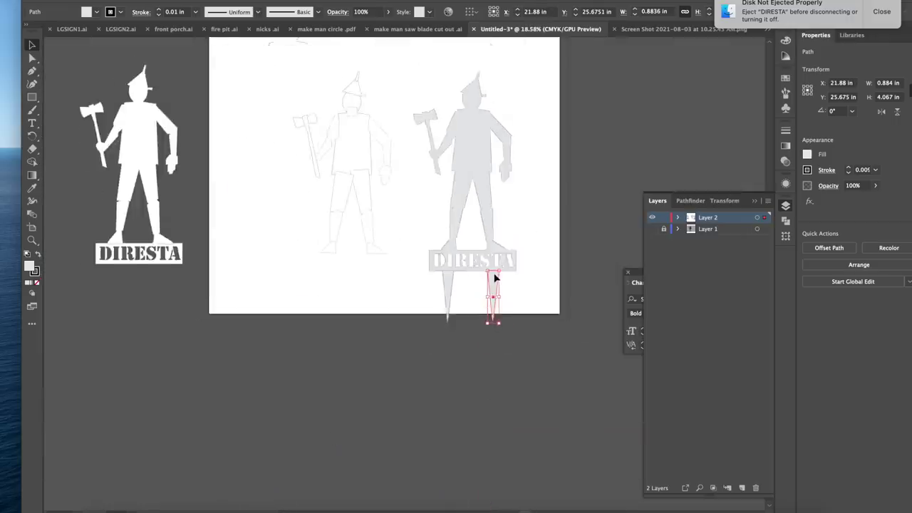
# Unite both stakes with the base and silhouette, and shift the merged shape up and right on the artboard.
pyautogui.scroll(2, 490, 204)
pyautogui.scroll(-2, 489, 201)
pyautogui.moveTo(528, 229); pyautogui.dragTo(392, 340)
pyautogui.click(810, 298)
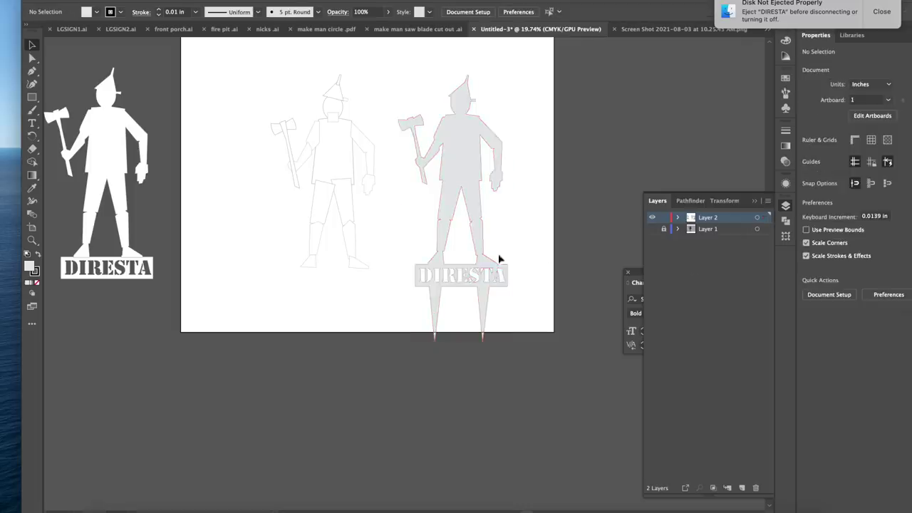
pyautogui.moveTo(473, 226); pyautogui.dragTo(483, 218)
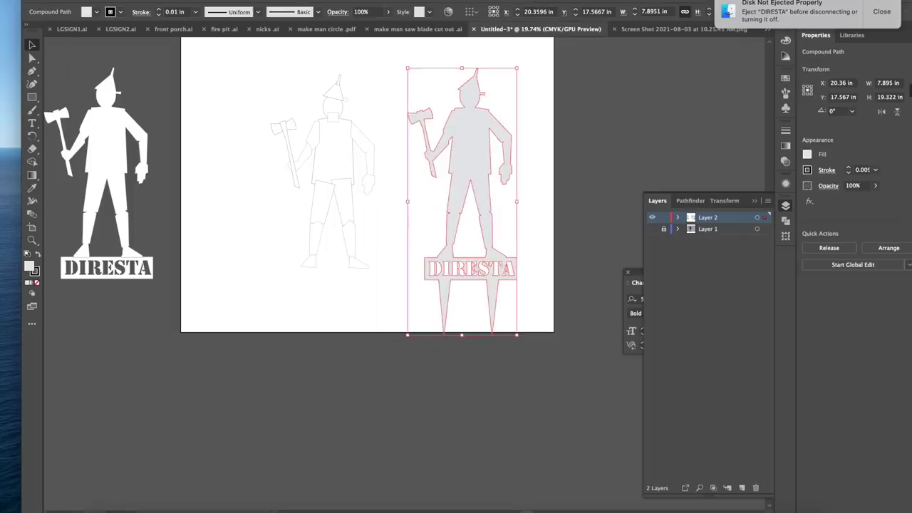
# Create a new 27 x 27 in document from the recent preset and paste the merged tin man shape into it.
pyautogui.press('super+n')
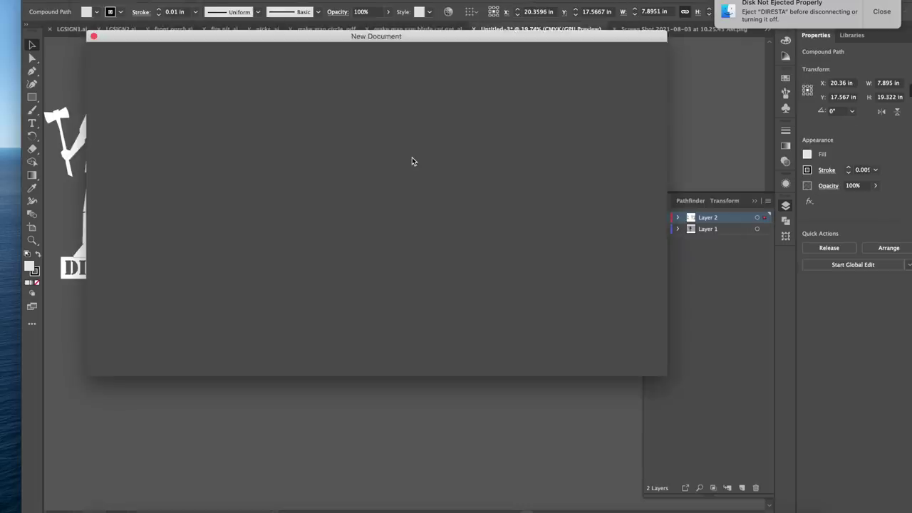
pyautogui.scroll(-2, 287, 243)
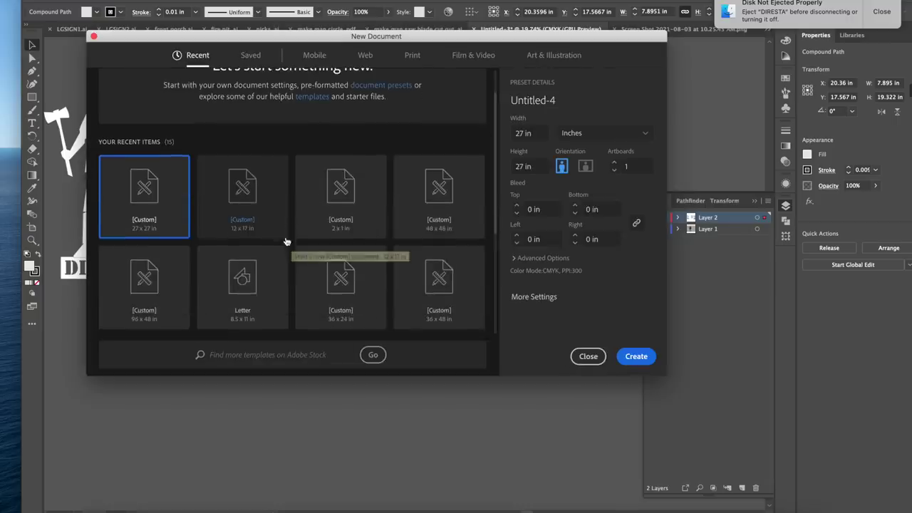
pyautogui.doubleClick(162, 202)
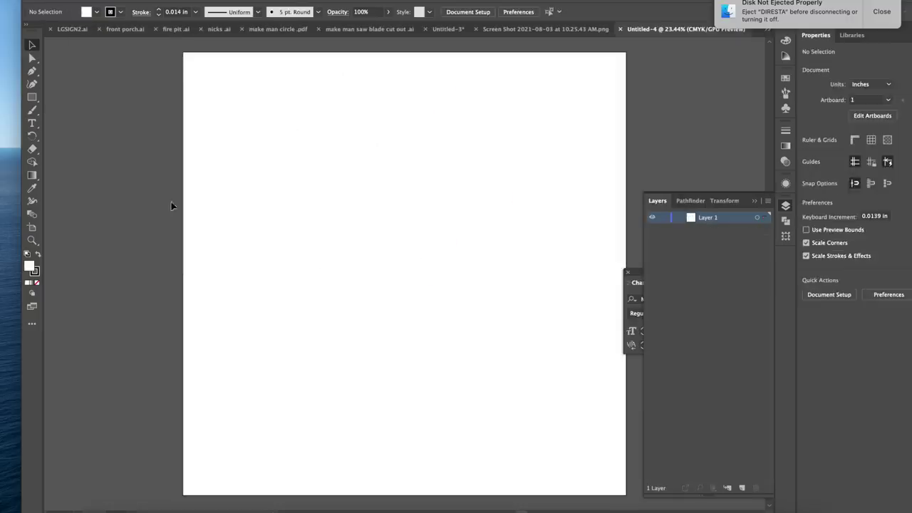
pyautogui.press('super+v')
# Save the new document to the Desktop as "tinman final" in Adobe Illustrator format with the Illustrator CC version.
pyautogui.click(82, 1)
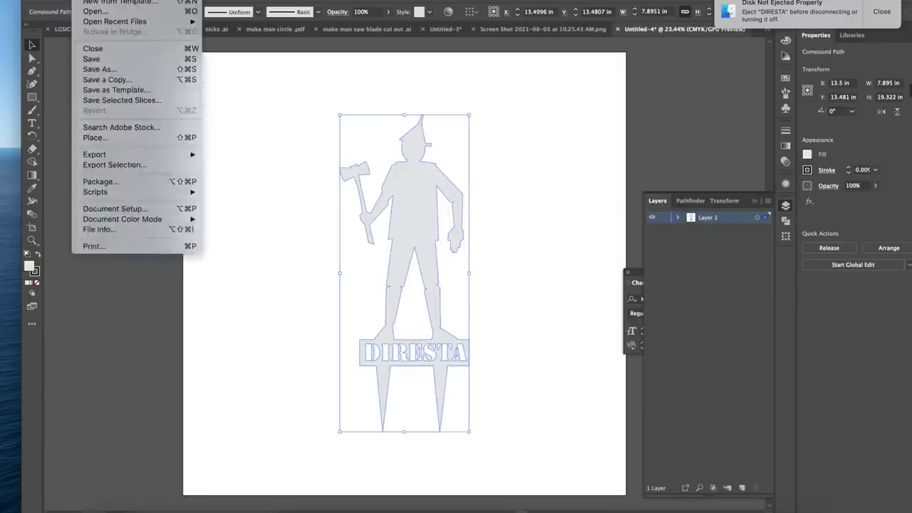
pyautogui.click(100, 64)
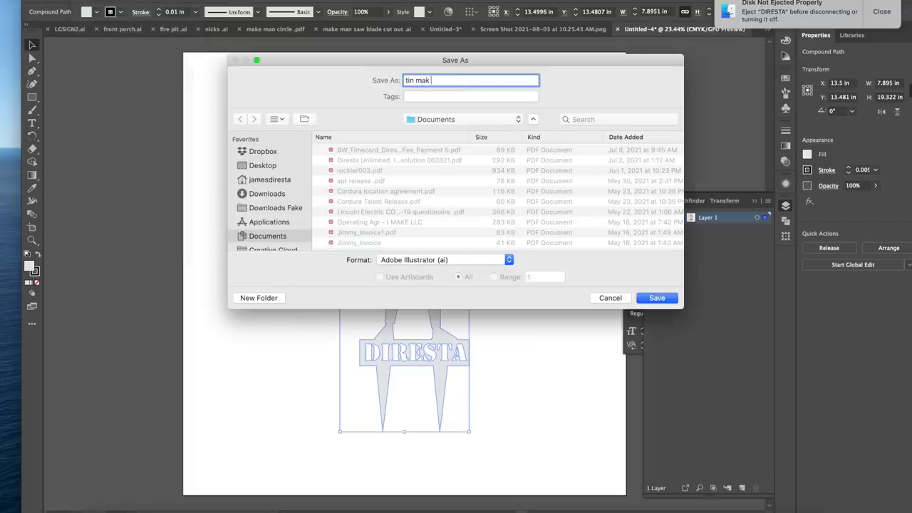
pyautogui.write('ti')
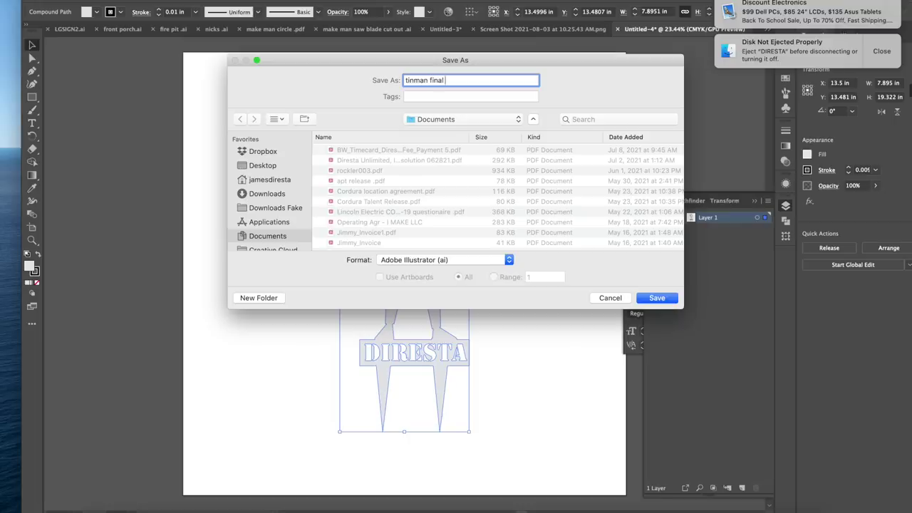
pyautogui.click(263, 170)
pyautogui.click(657, 297)
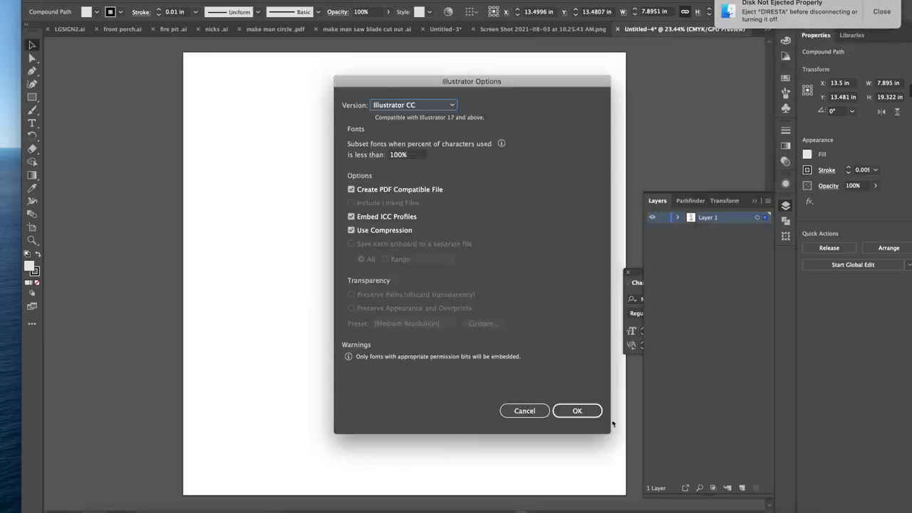
pyautogui.click(579, 411)
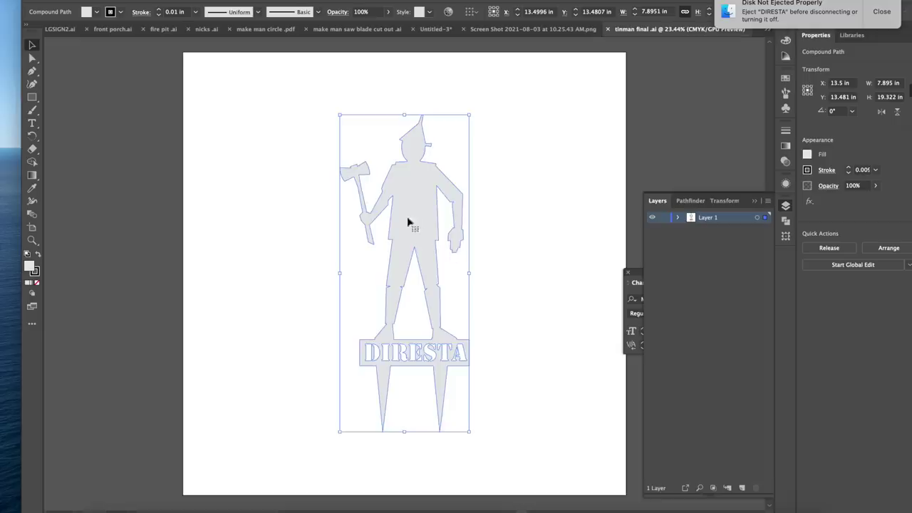
pyautogui.scroll(2, 409, 223)
pyautogui.scroll(-2, 412, 224)
pyautogui.hscroll(1, 412, 224)
pyautogui.click(551, 189)
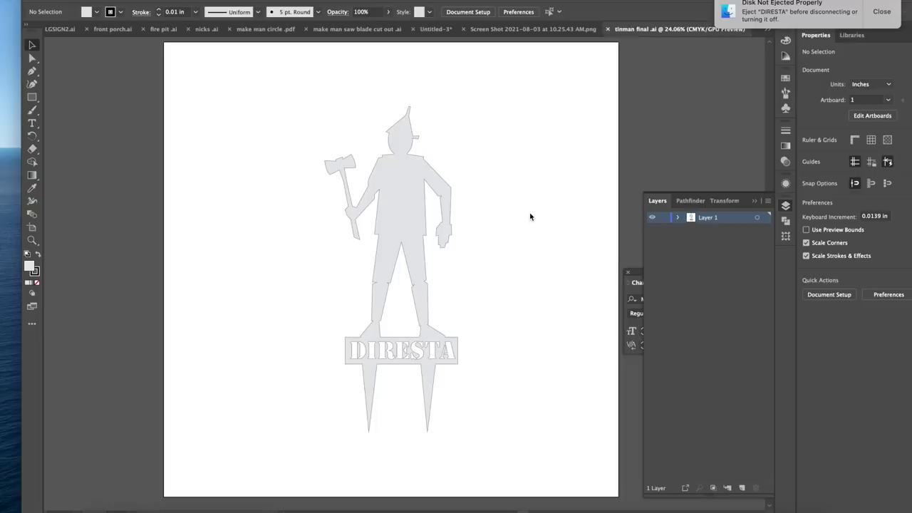
# Save the working document with all the tin man parts in the home folder as "tinman parts" in Adobe Illustrator format.
pyautogui.click(430, 28)
pyautogui.click(75, 0)
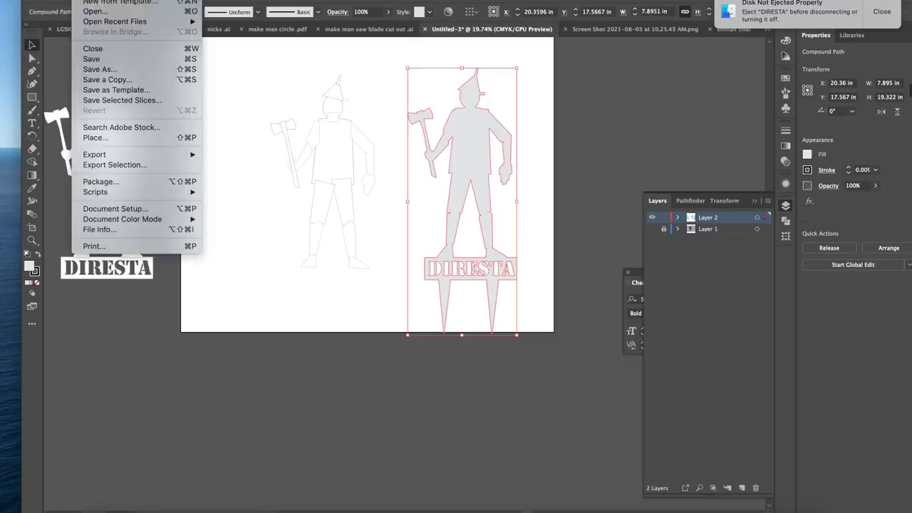
pyautogui.click(112, 71)
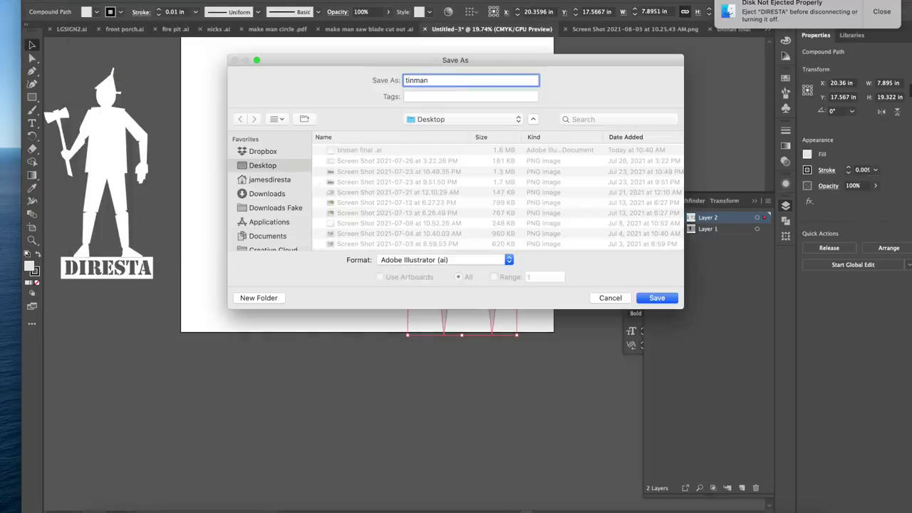
pyautogui.click(271, 180)
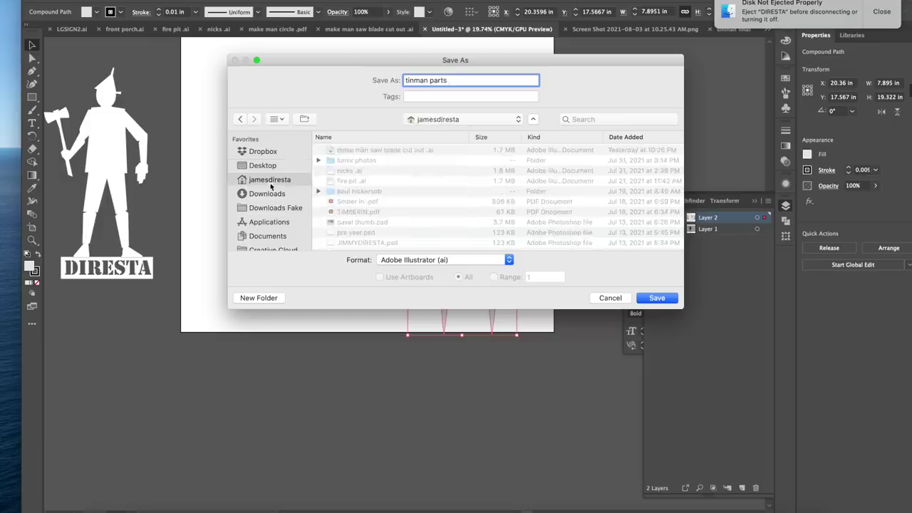
pyautogui.click(654, 299)
pyautogui.click(578, 410)
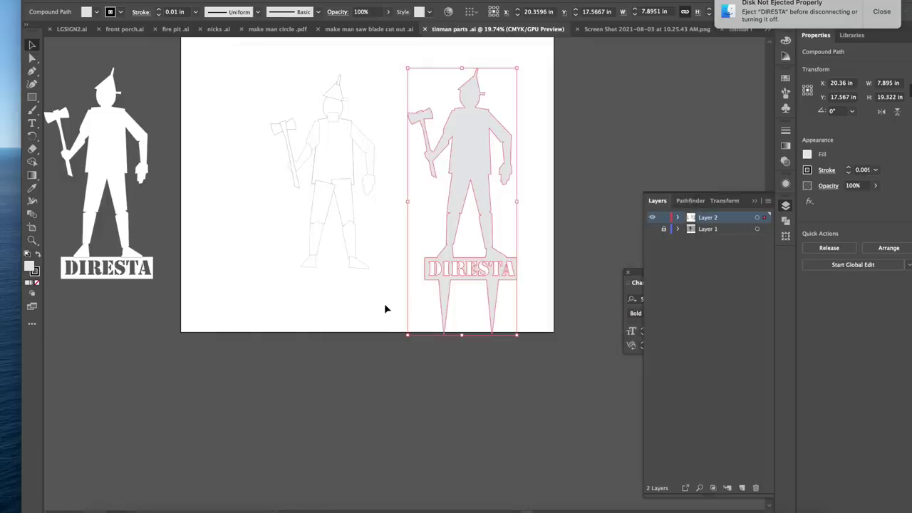
# In the tinman final document, move the right edge of the DIRESTA base outward until the whole shape is about 8.05 in wide.
pyautogui.scroll(1, 397, 251)
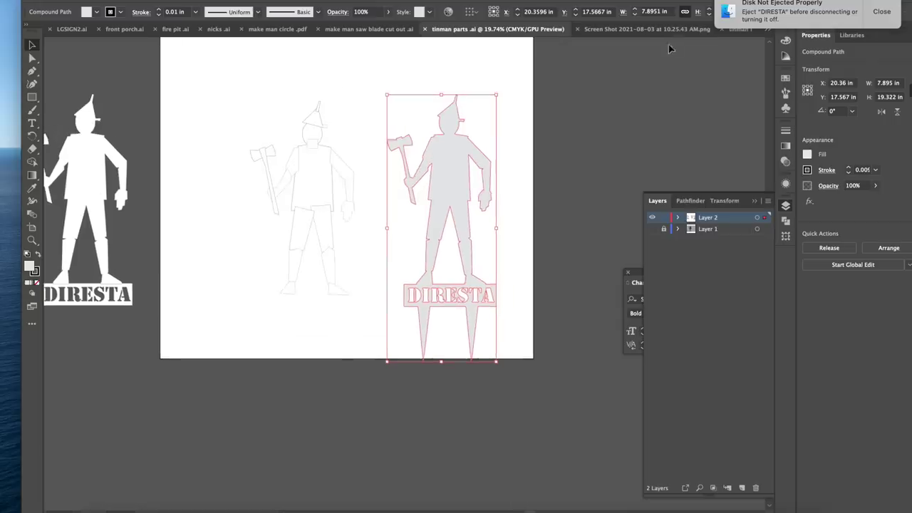
pyautogui.click(745, 32)
pyautogui.scroll(2, 475, 177)
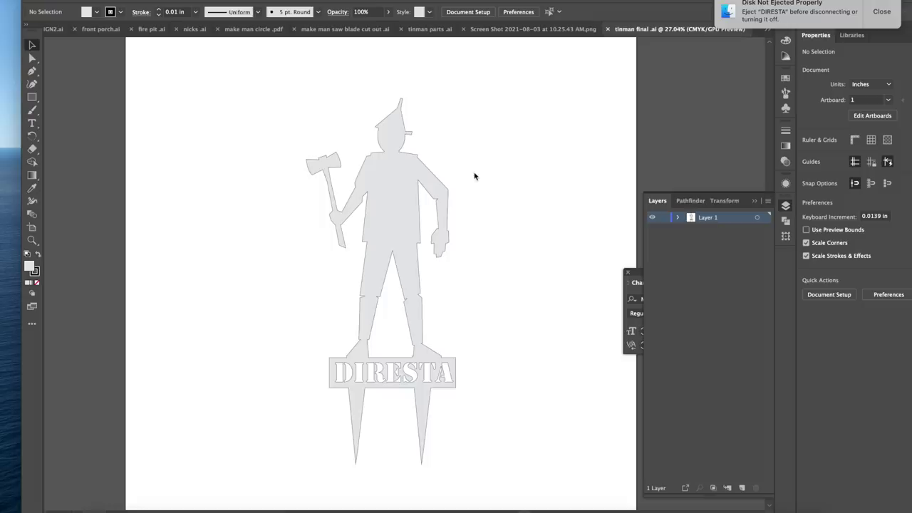
pyautogui.scroll(5, 477, 389)
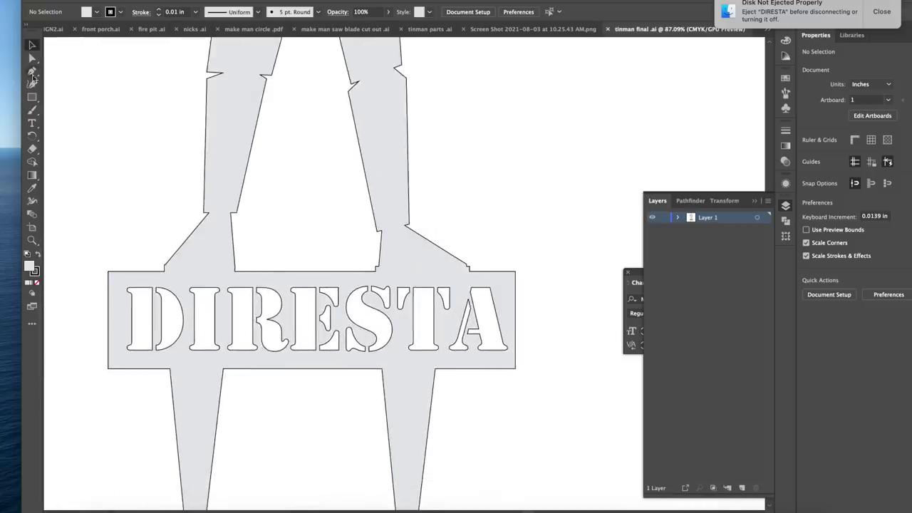
pyautogui.click(32, 57)
pyautogui.moveTo(515, 333); pyautogui.dragTo(526, 335)
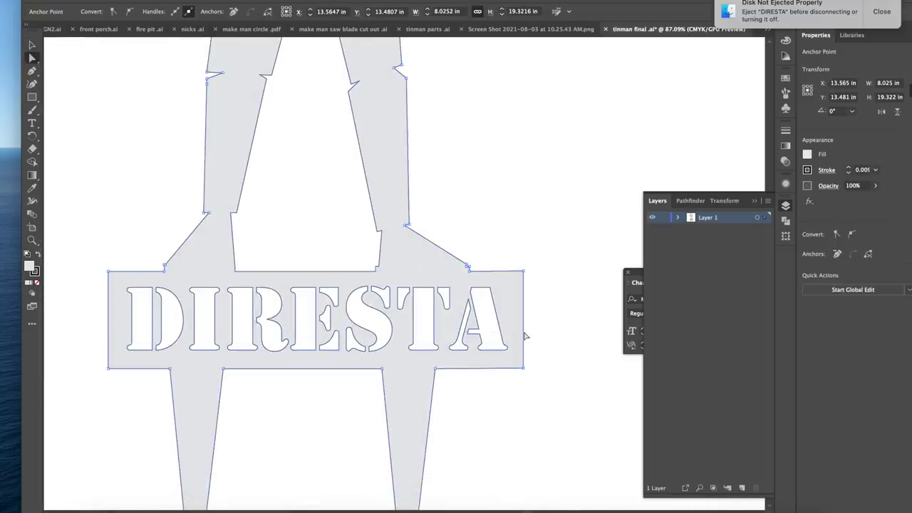
pyautogui.press('super+z')
pyautogui.click(523, 335)
pyautogui.click(518, 329)
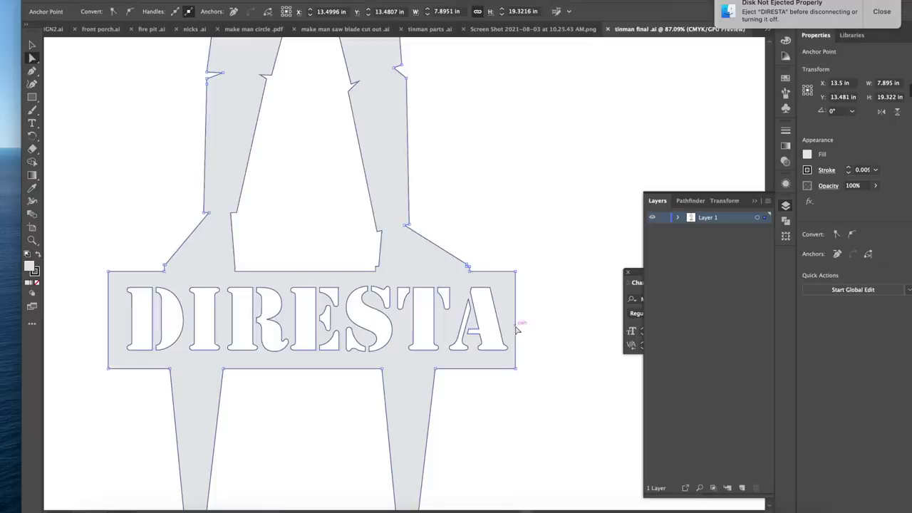
pyautogui.press('Right')
pyautogui.press('Right')
pyautogui.press('Right')
pyautogui.press('Right')
pyautogui.press('Right')
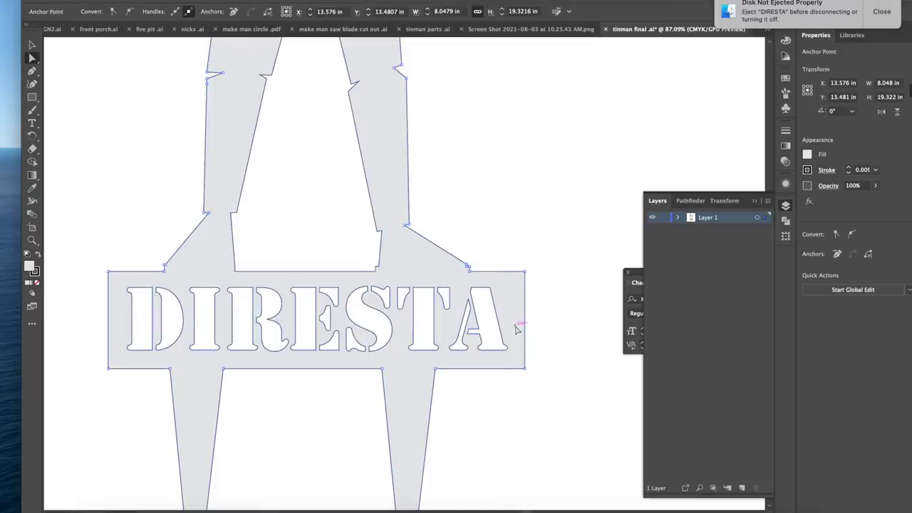
pyautogui.scroll(-6, 411, 206)
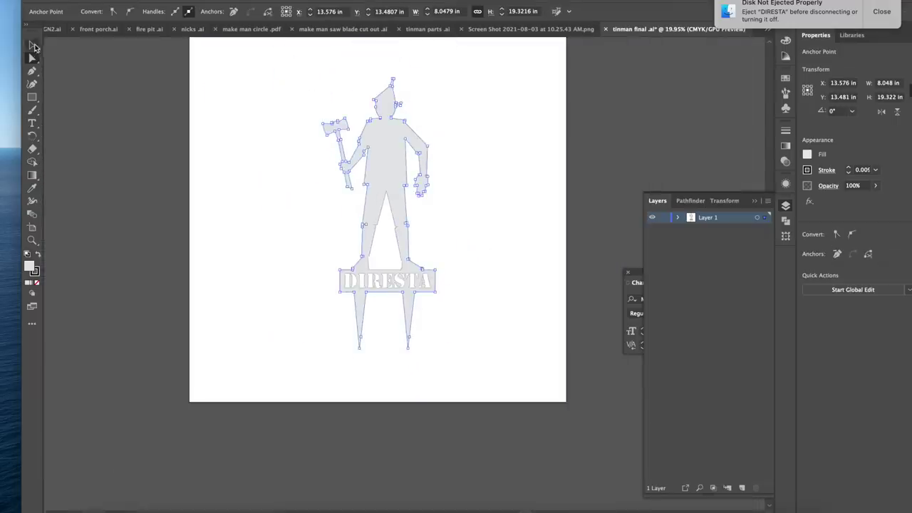
pyautogui.click(33, 45)
pyautogui.click(328, 149)
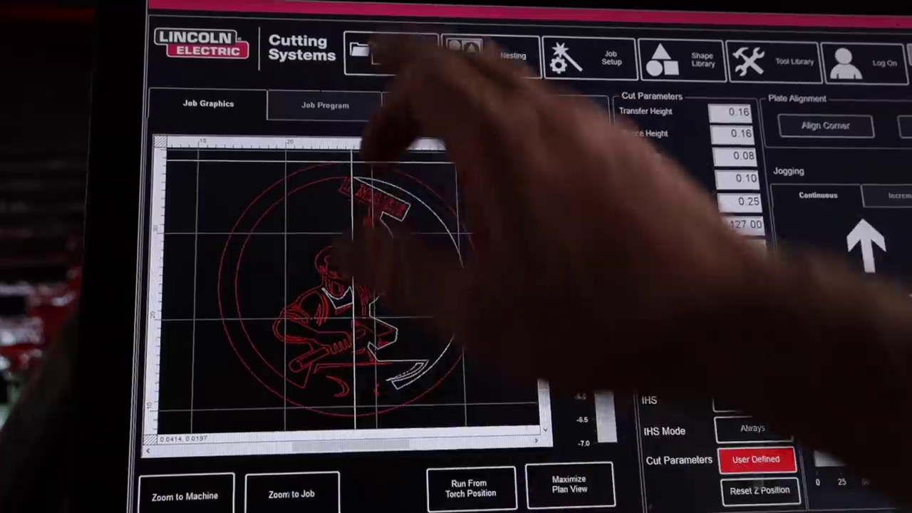
# Switch to the Lincoln Electric cutting controller, load the tin man job and enlarge a detail of its cut path.
pyautogui.click(393, 51)
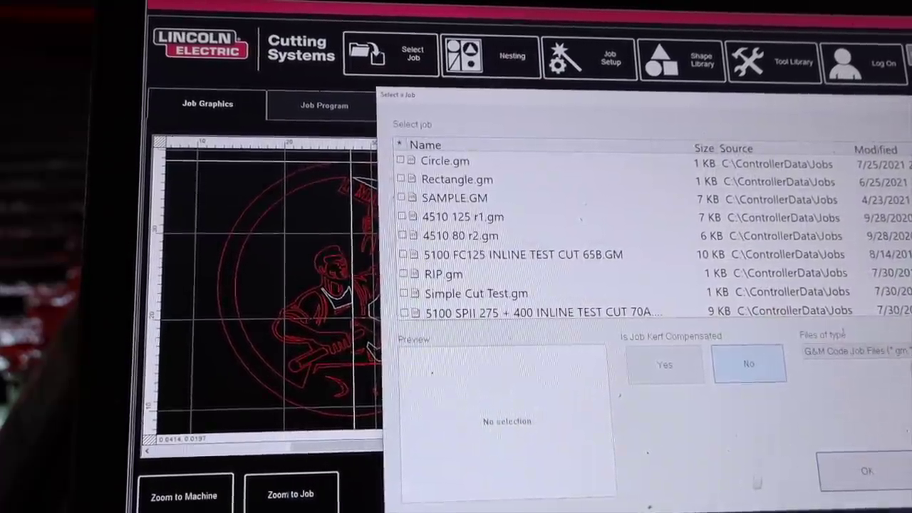
pyautogui.click(906, 414)
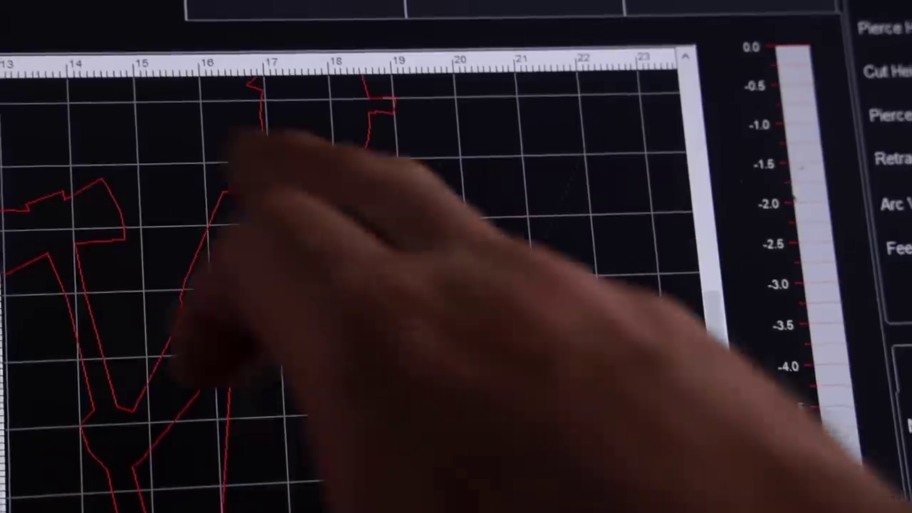
pyautogui.moveTo(261, 200); pyautogui.dragTo(397, 326)
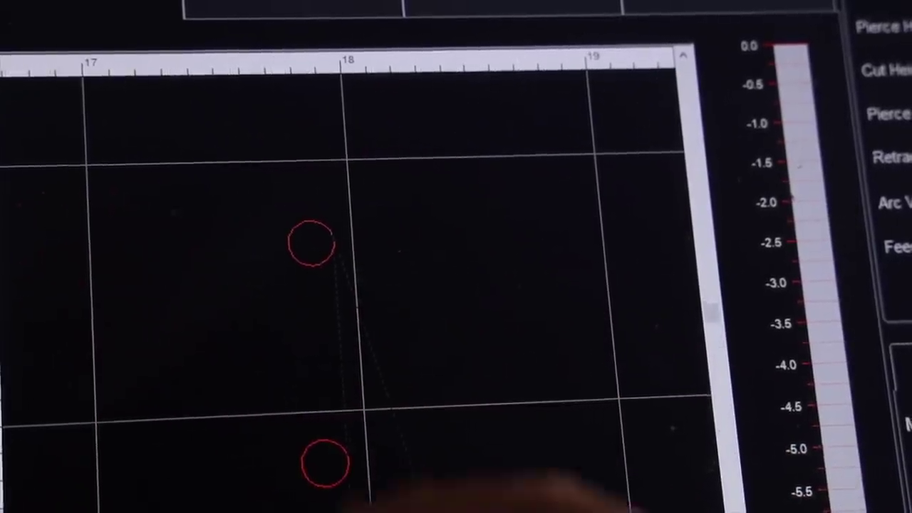